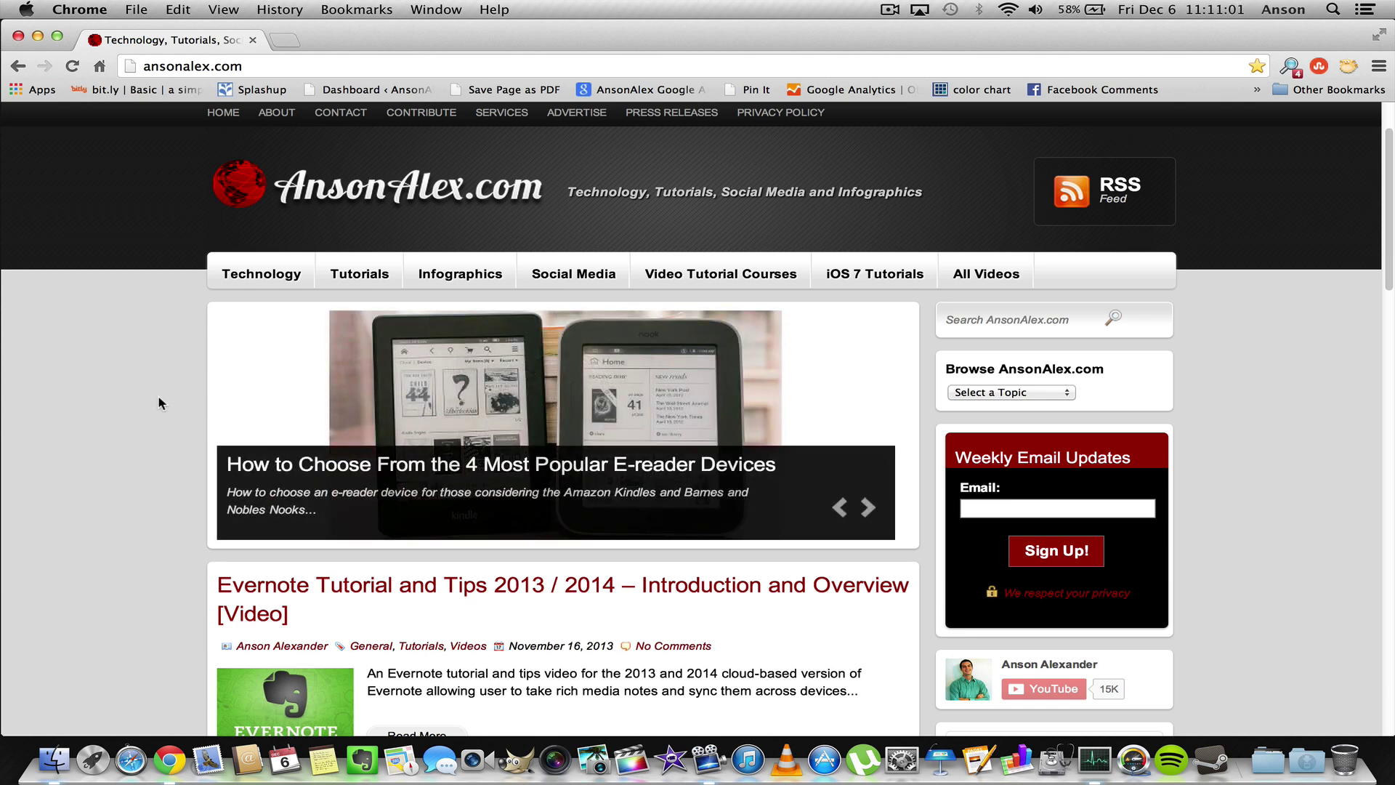
Search the web for 'free fonts' in a new browser tab
left_click(291, 40)
type("f")
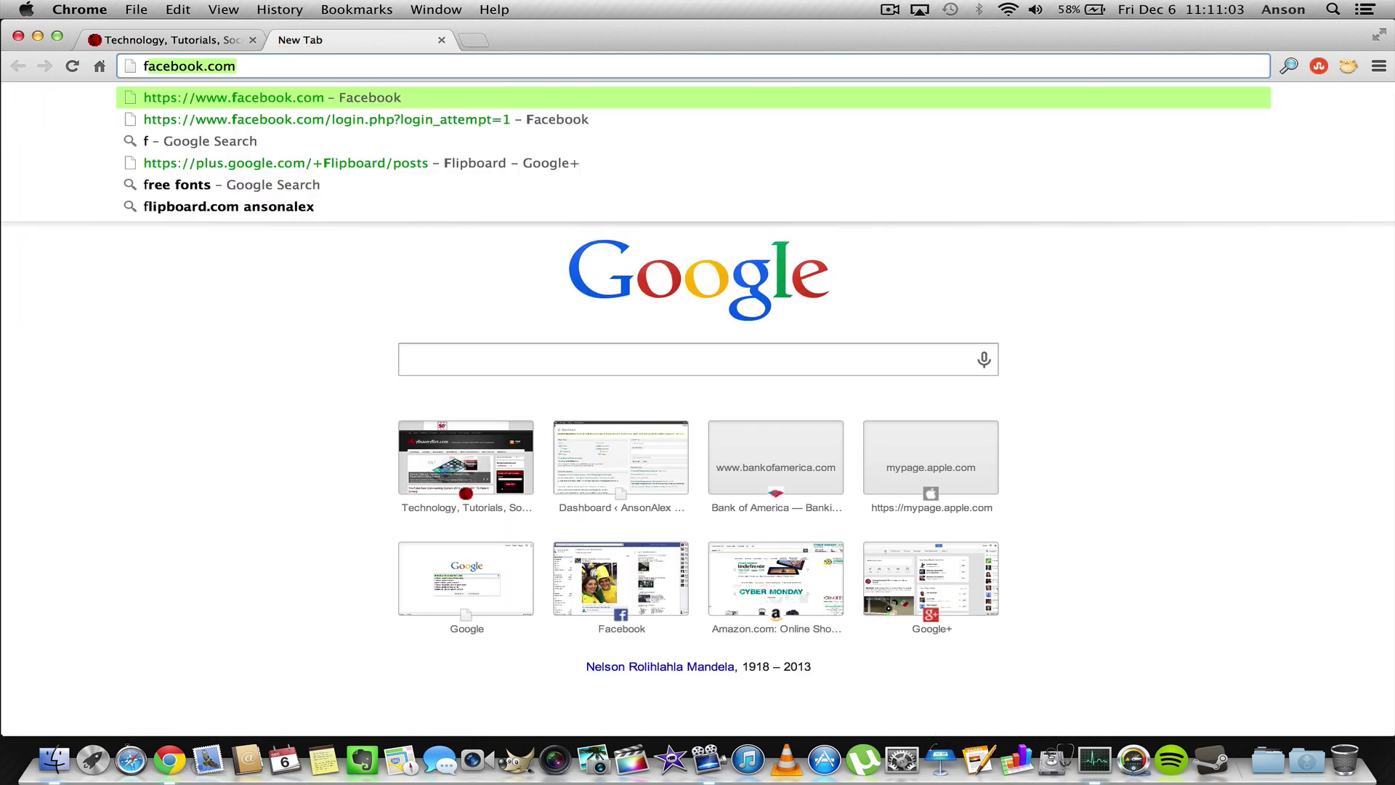
type("ree fon")
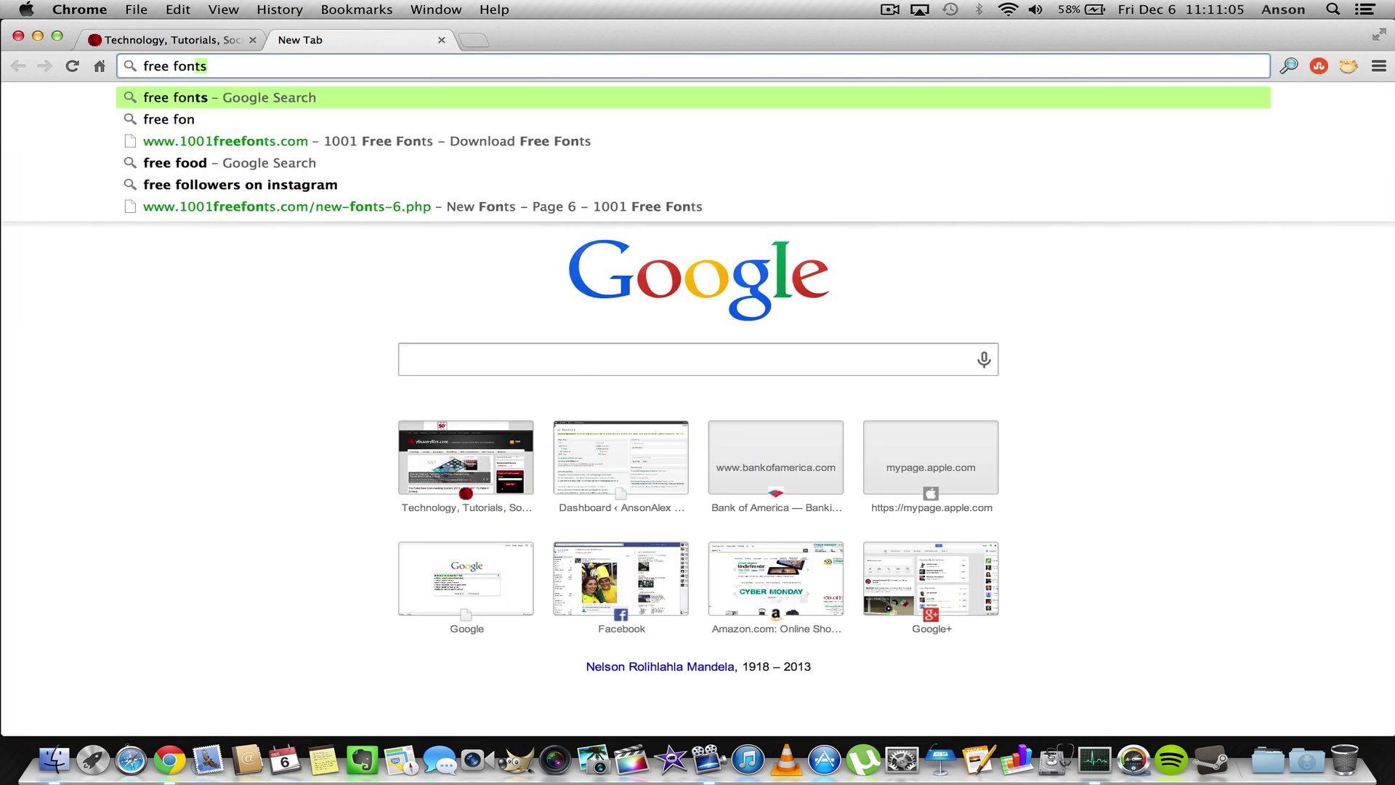
type("ts")
key("Return")
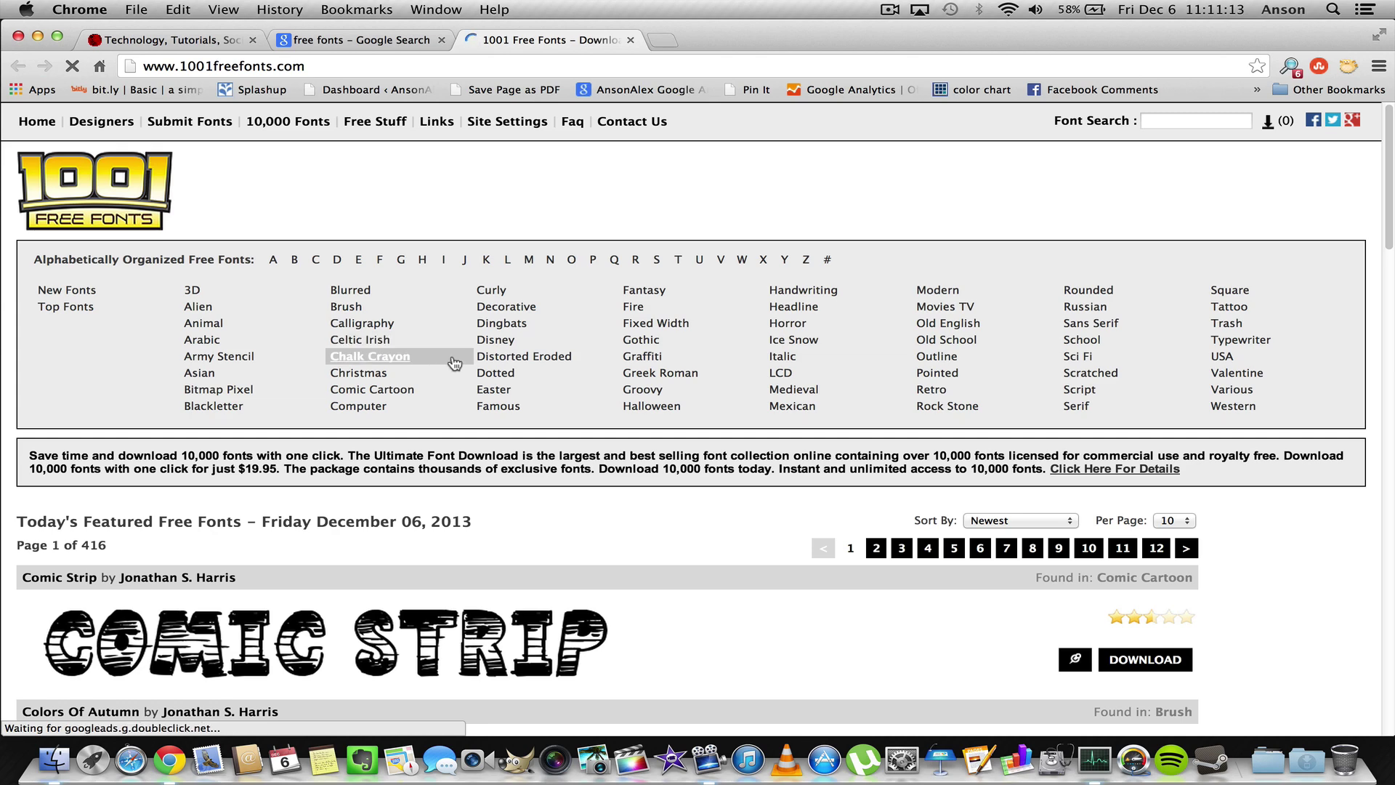
Download the Cheese Cake font from 1001freefonts.com to the Desktop as cheese_cake.zip
scroll(455, 363, "down", 20)
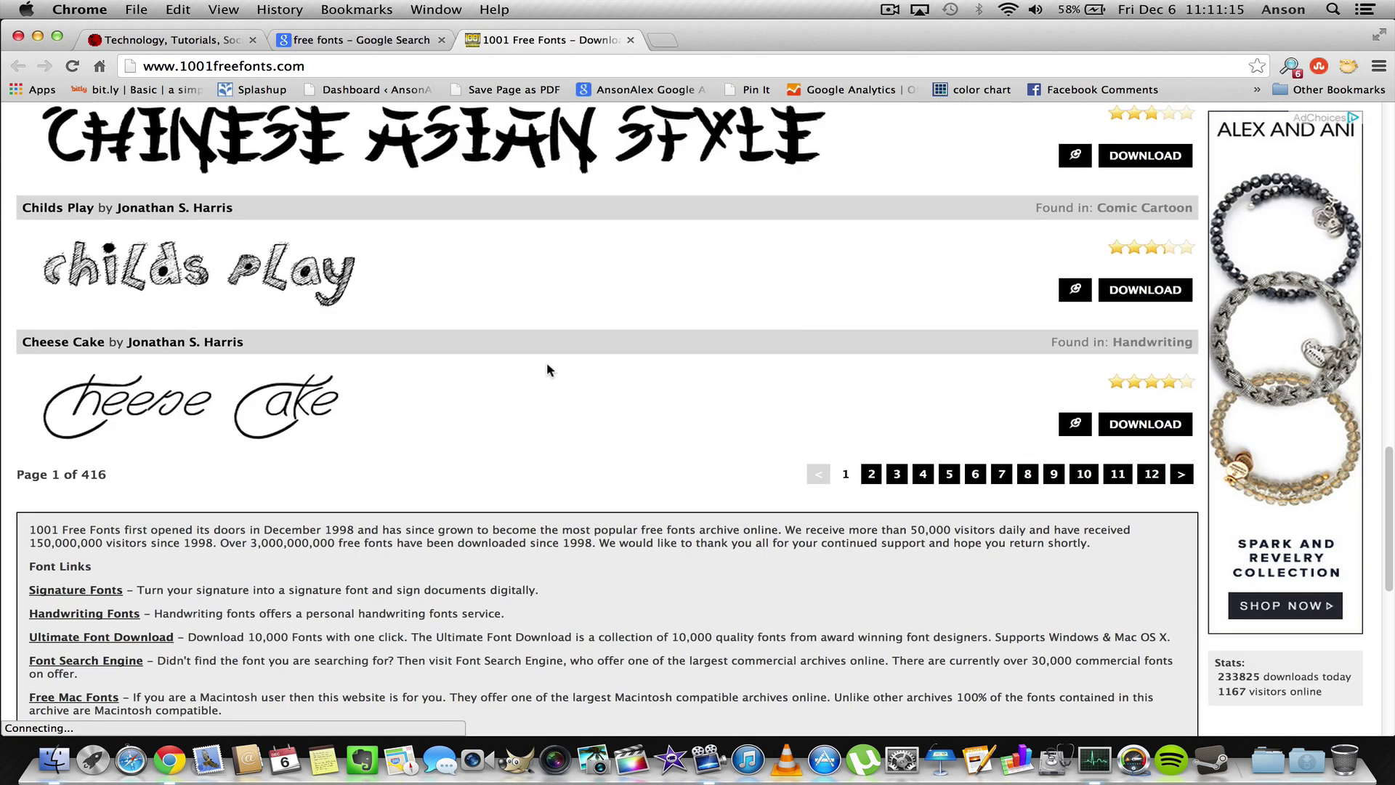
scroll(547, 369, "down", 5)
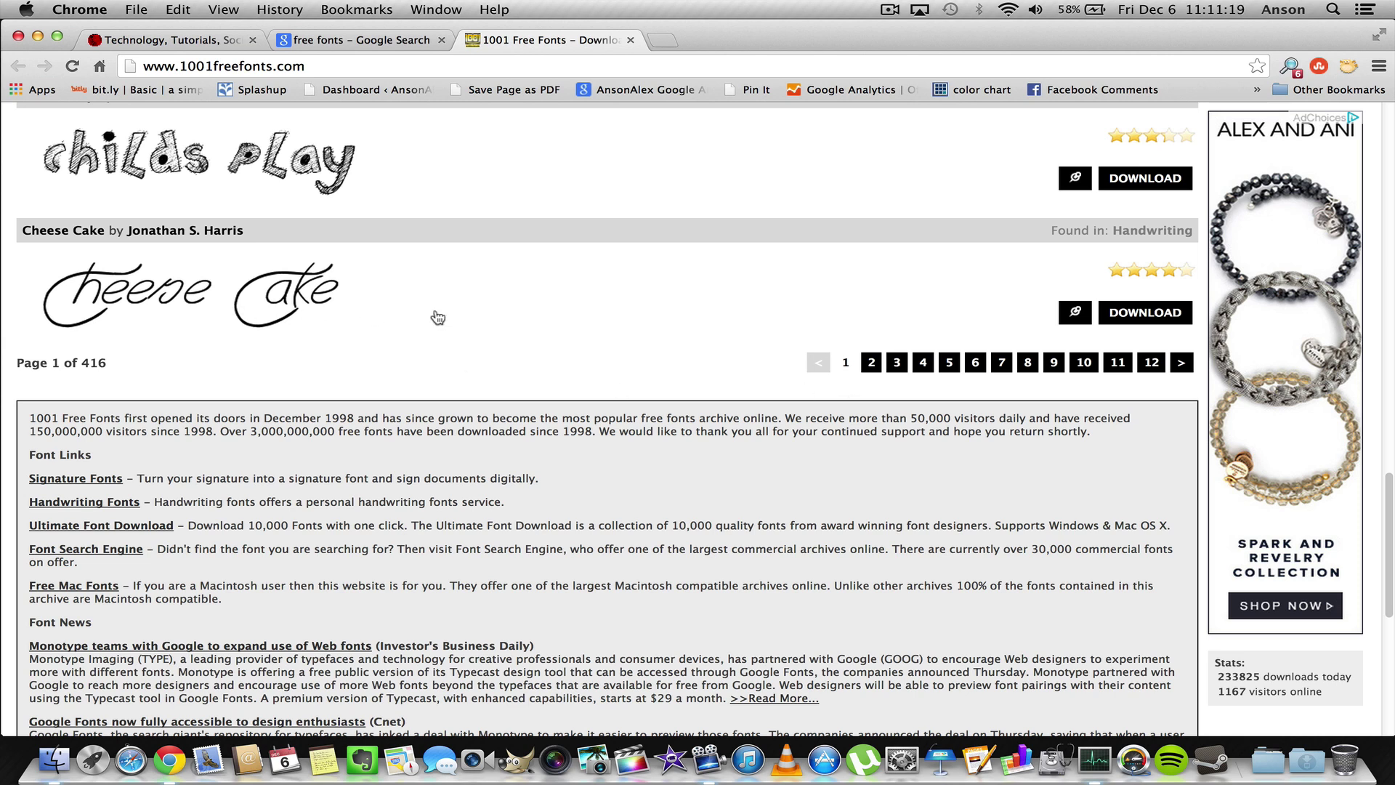
left_click(1143, 318)
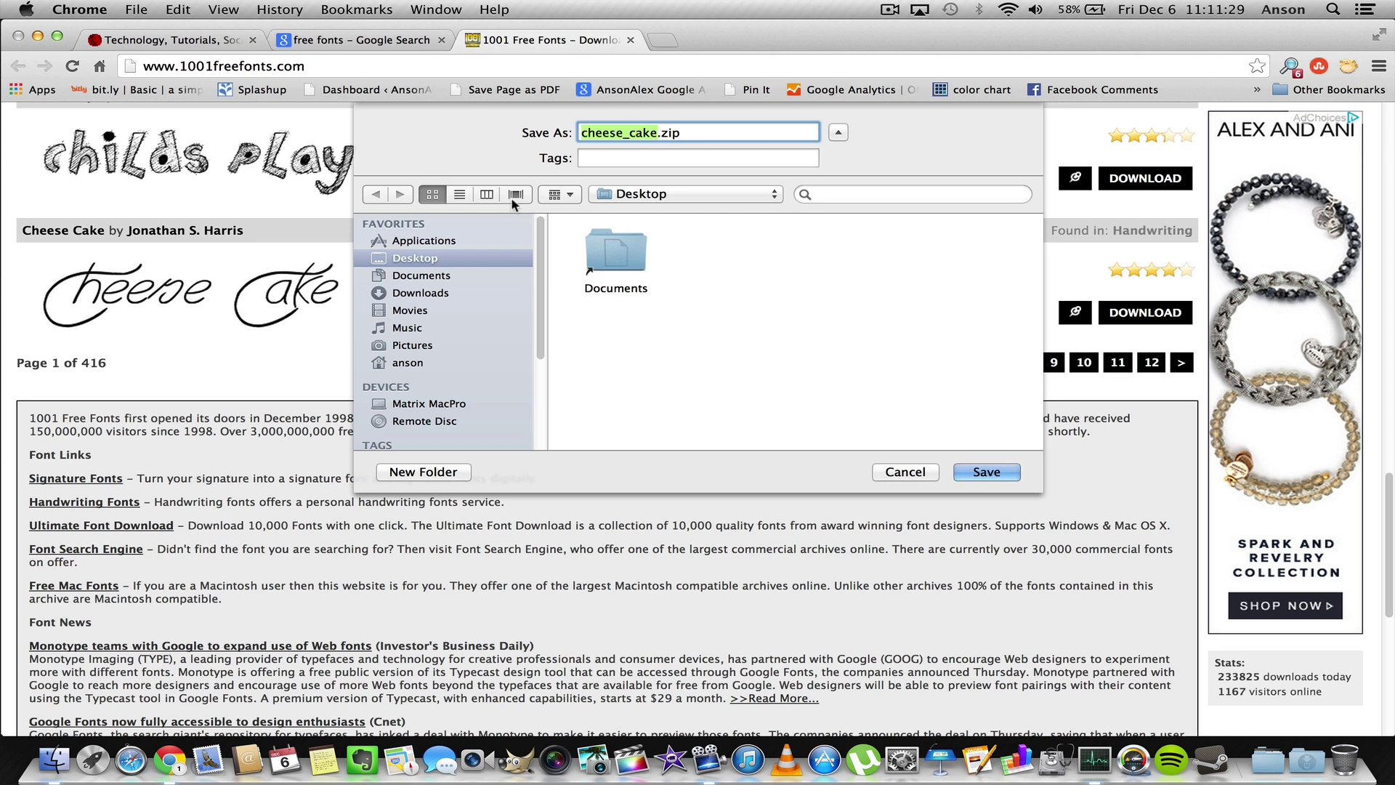
left_click(454, 261)
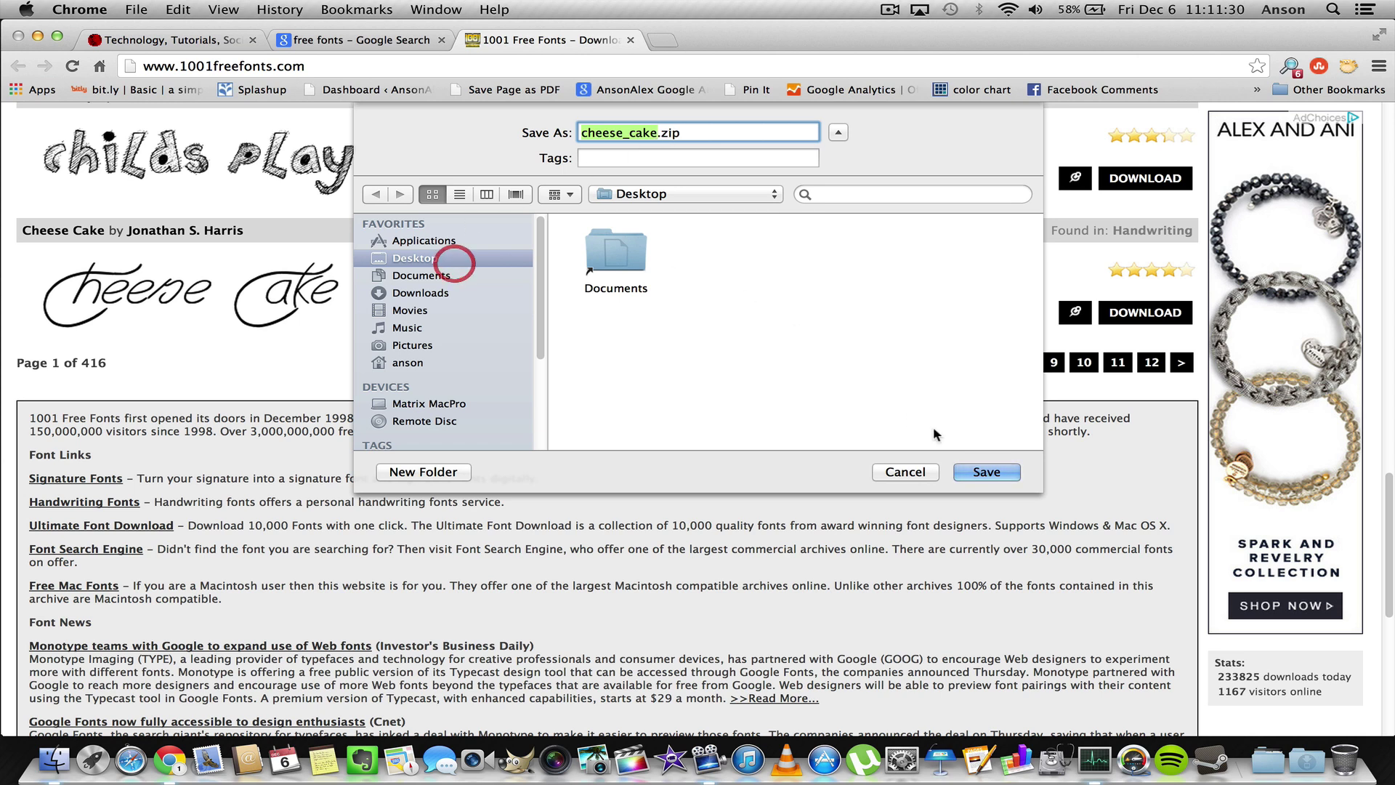
left_click(983, 472)
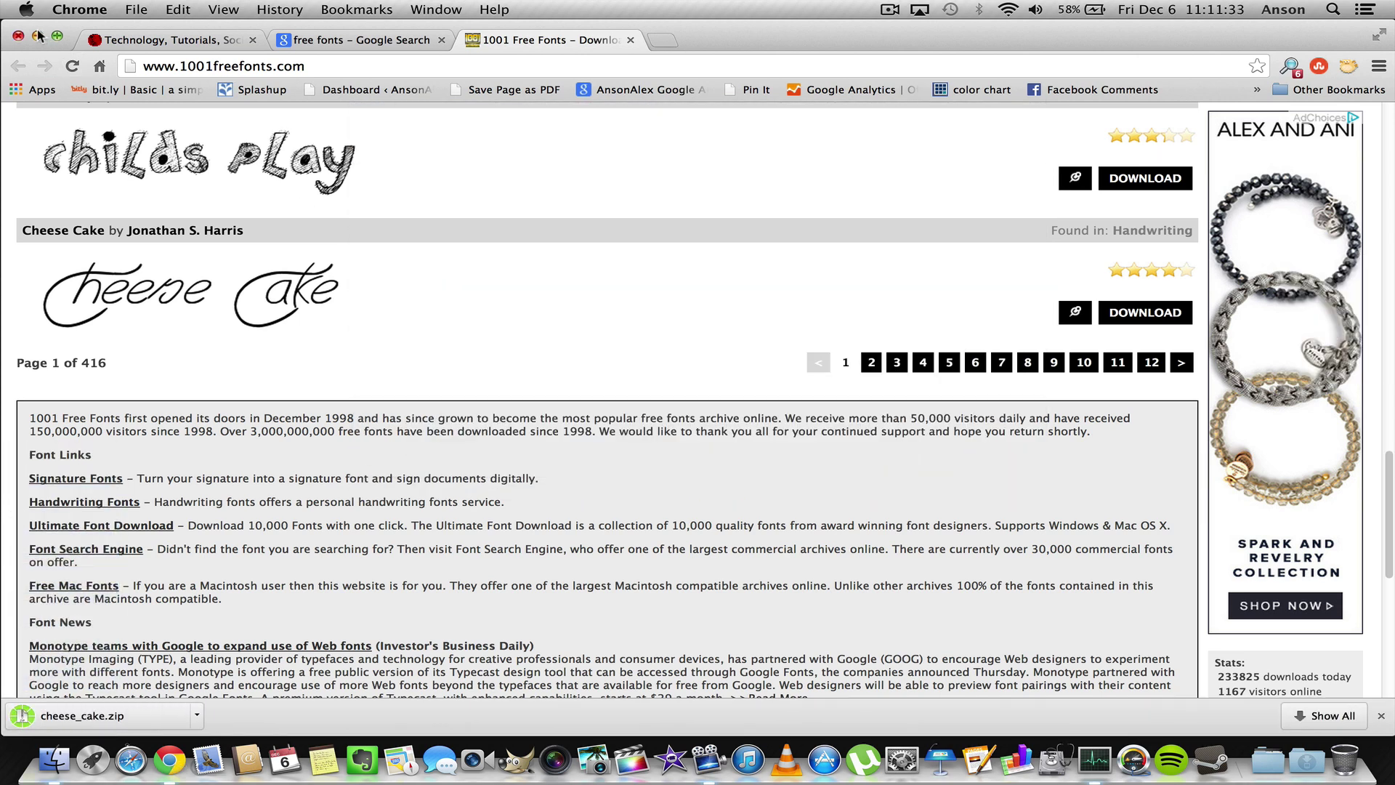
Unzip cheese_cake.zip on the Desktop into a cheese_cake folder
mouse_move(1, 2)
left_click(600, 238)
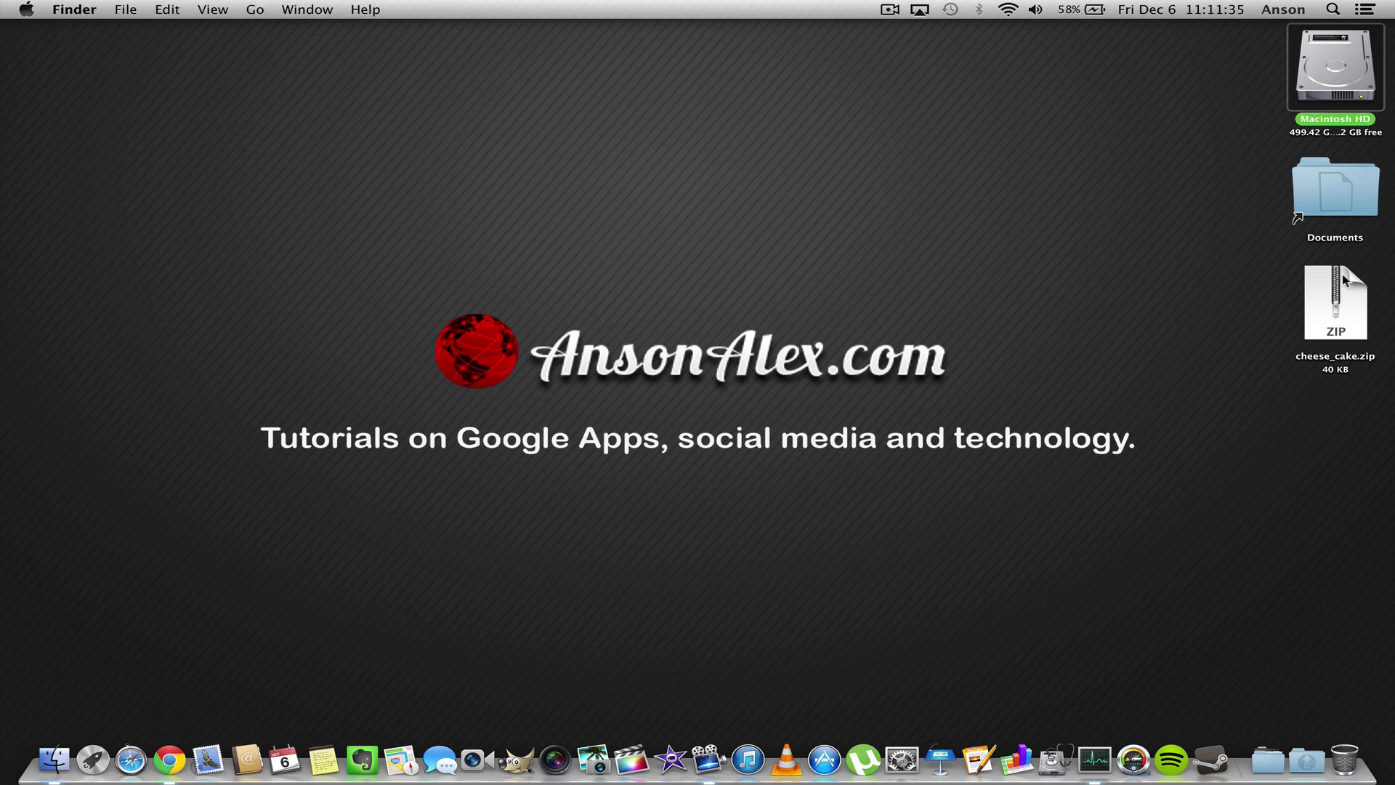
double_click(1343, 304)
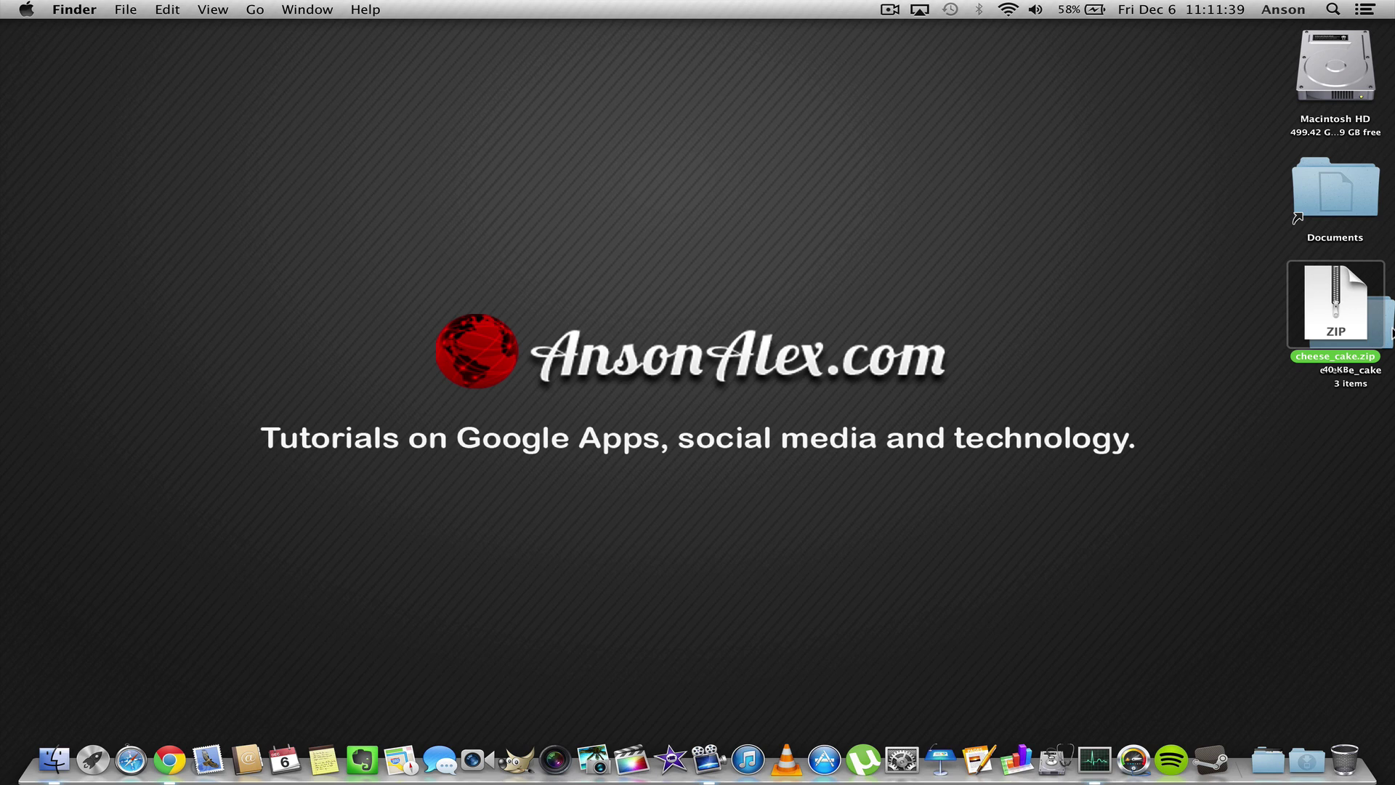
Move cheese_cake.zip from the Desktop to the Trash
left_click_drag(1378, 276, 1268, 276)
left_click_drag(1369, 322, 1355, 438)
left_click_drag(1228, 312, 1339, 312)
left_click(1219, 396)
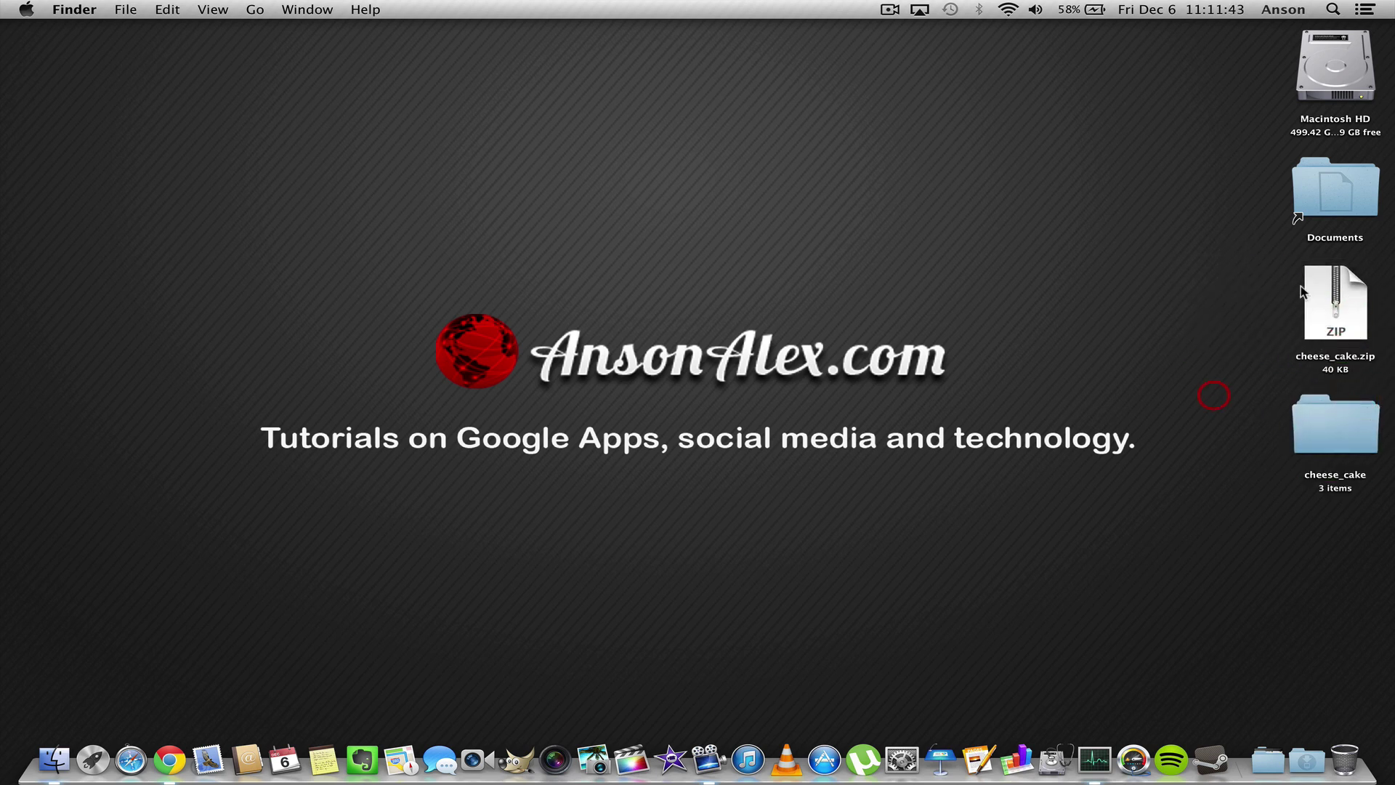
left_click(1344, 293)
right_click(1332, 298)
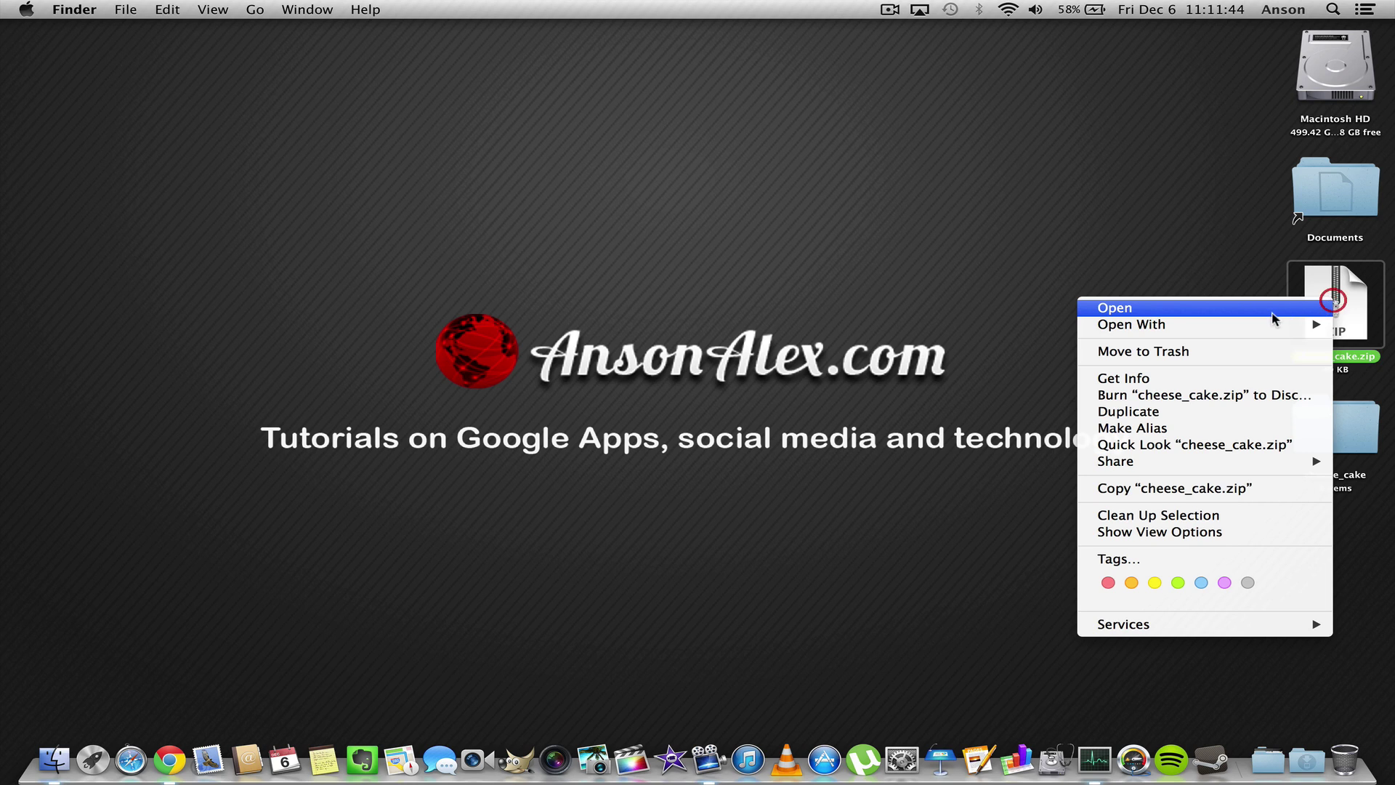
left_click(1261, 351)
Open the cheese_cake folder and look over Cheese Cake.ttf and the license file
left_click_drag(1319, 435, 1325, 325)
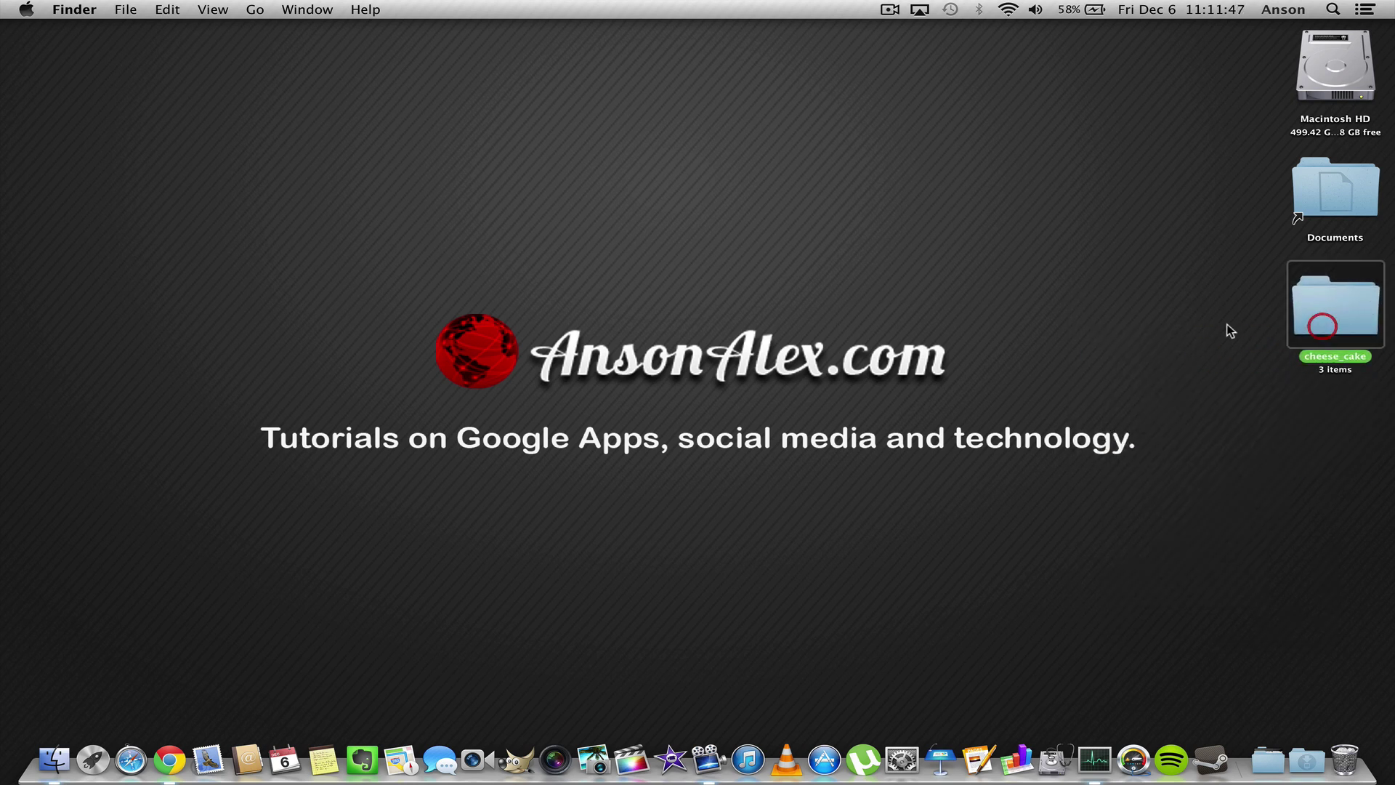
double_click(1317, 314)
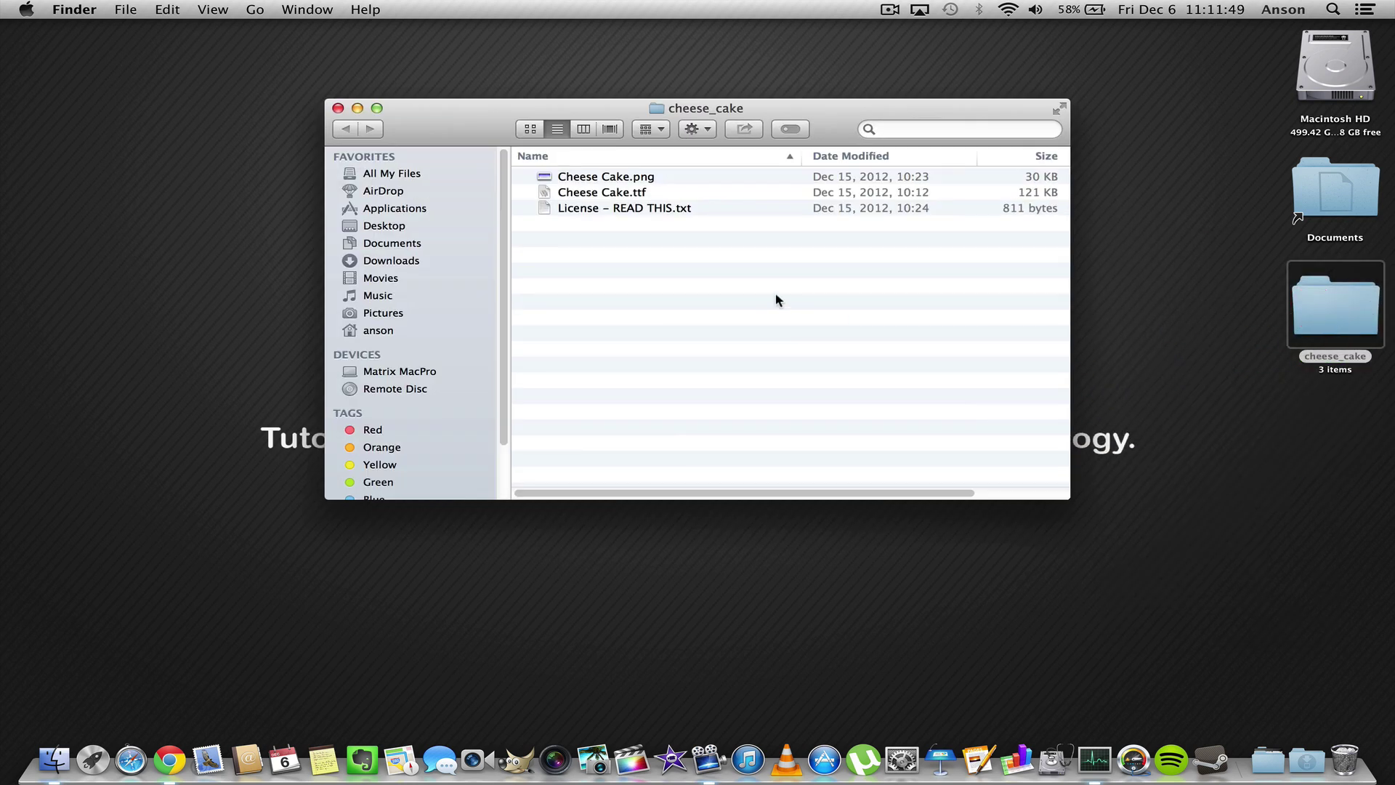
left_click(633, 193)
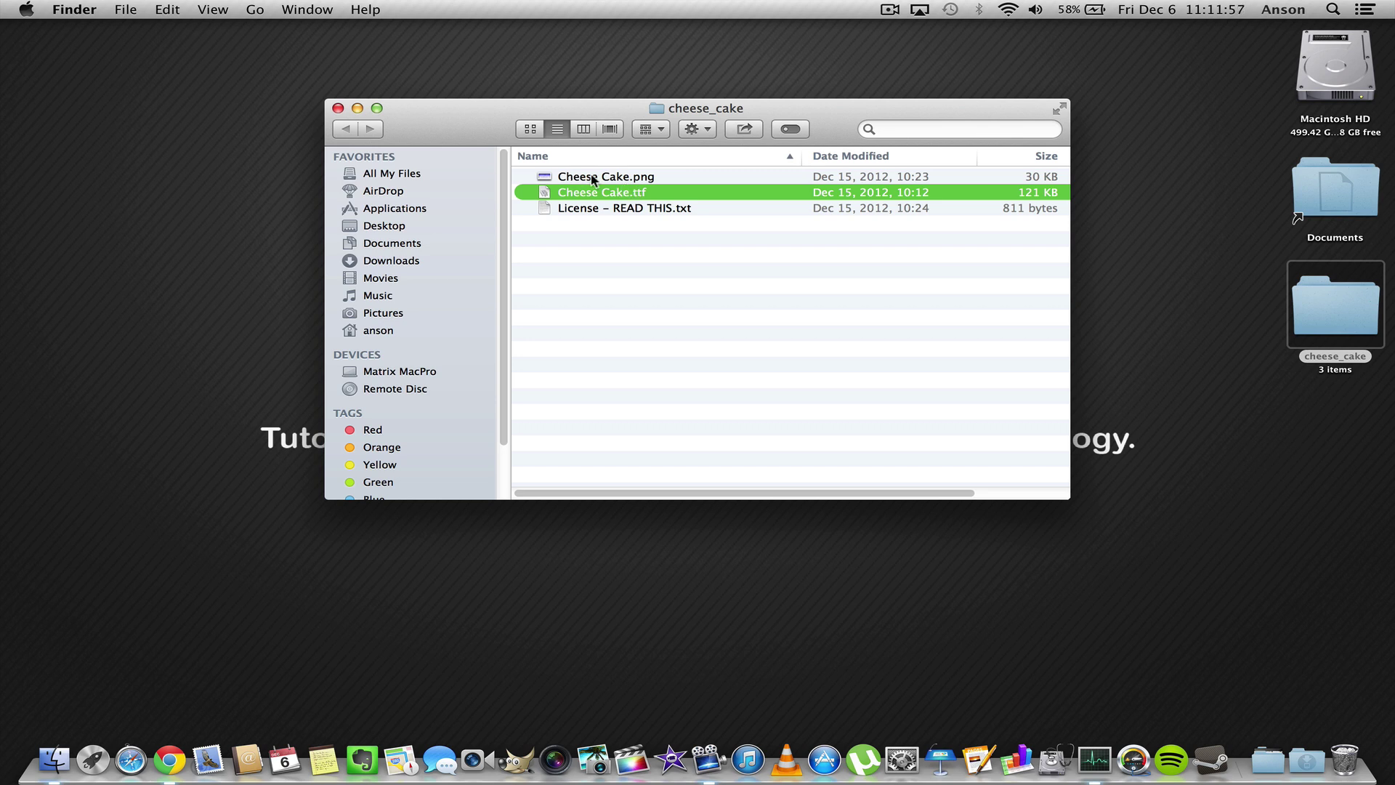
left_click(619, 209)
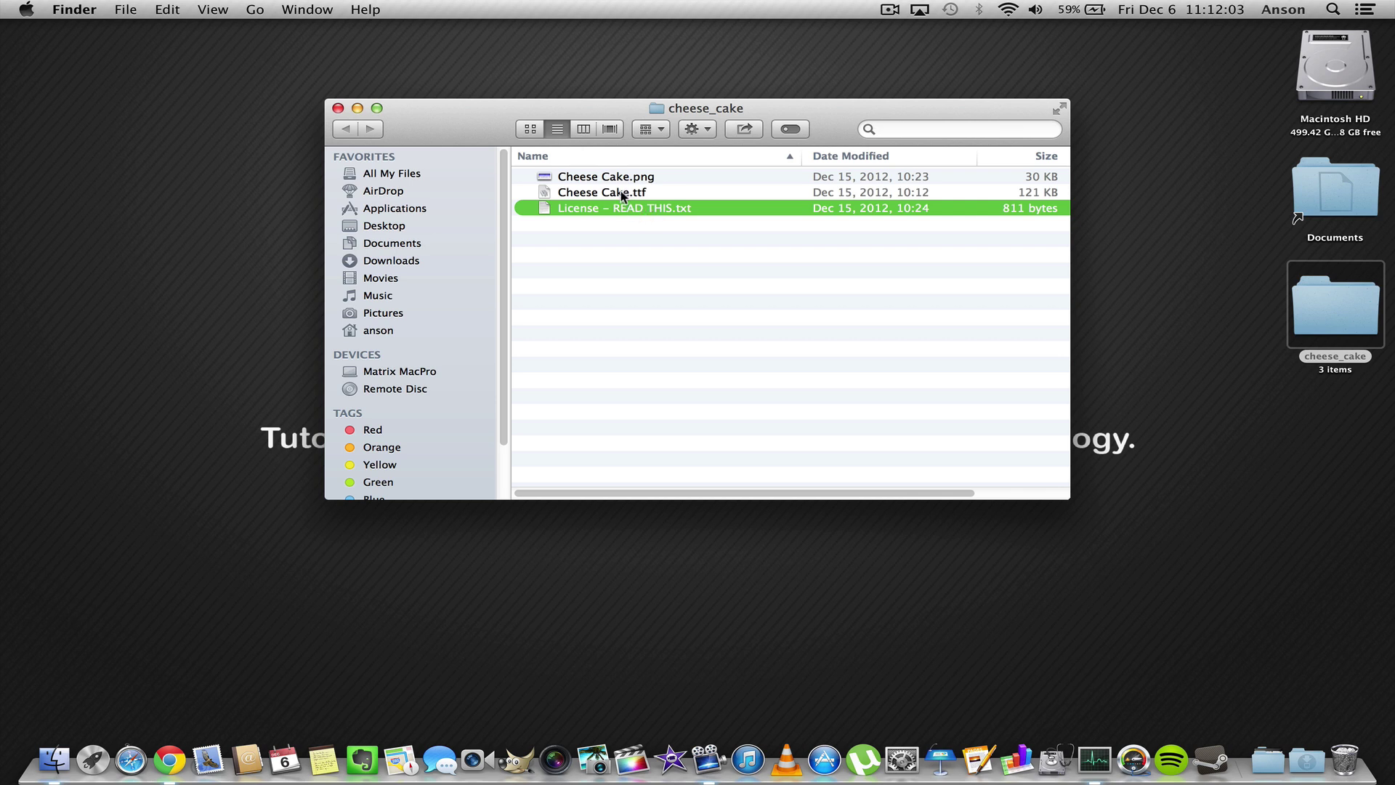
Open Cheese Cake.ttf in Font Book's font preview
double_click(622, 195)
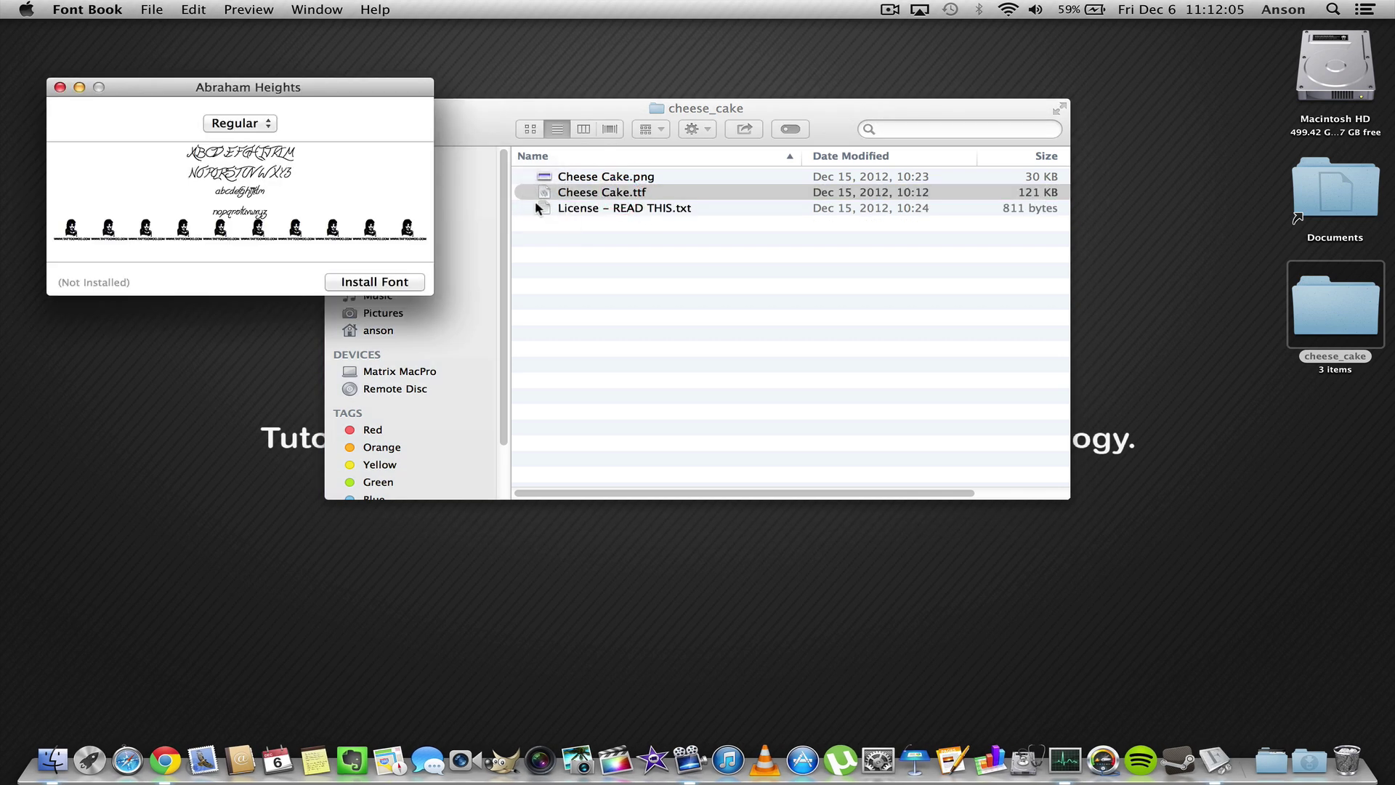
left_click(99, 11)
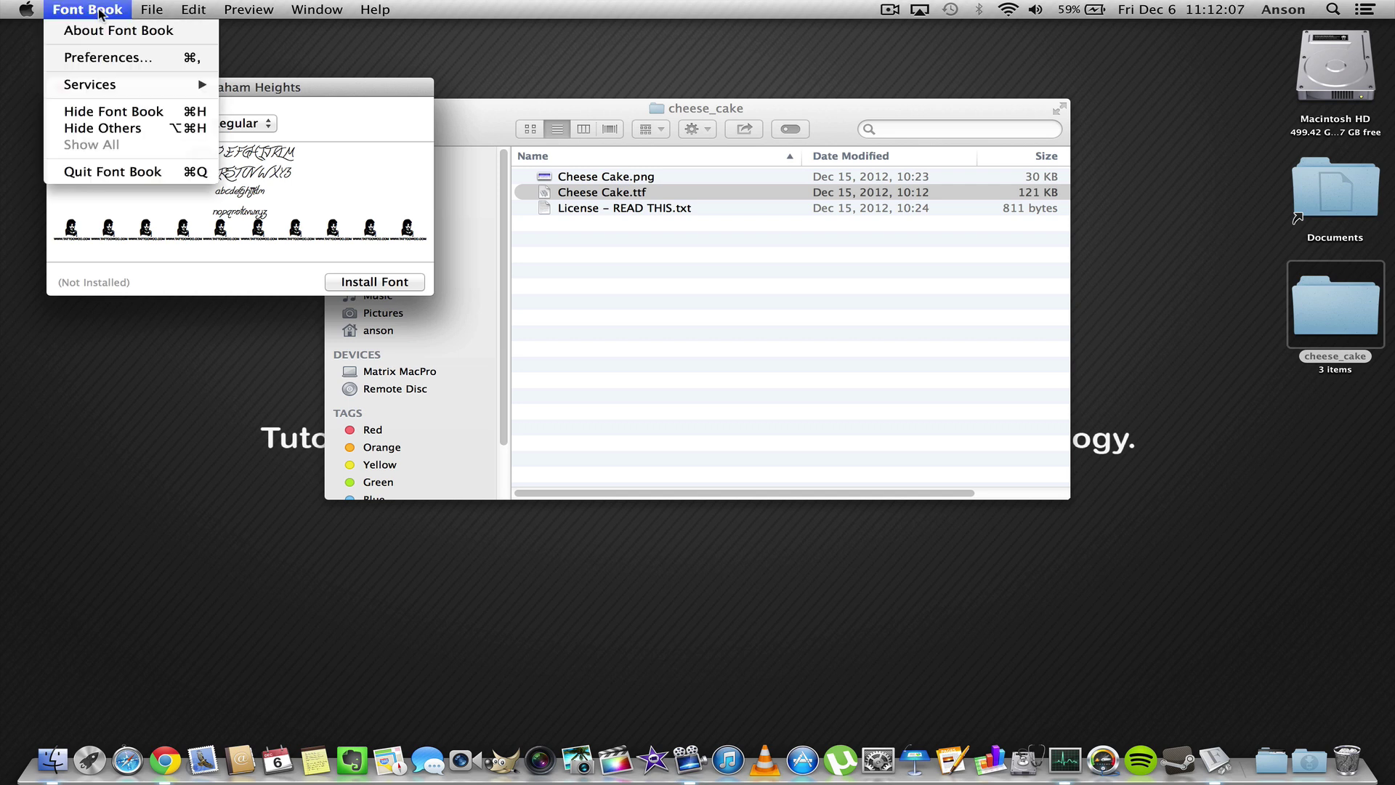
left_click(99, 11)
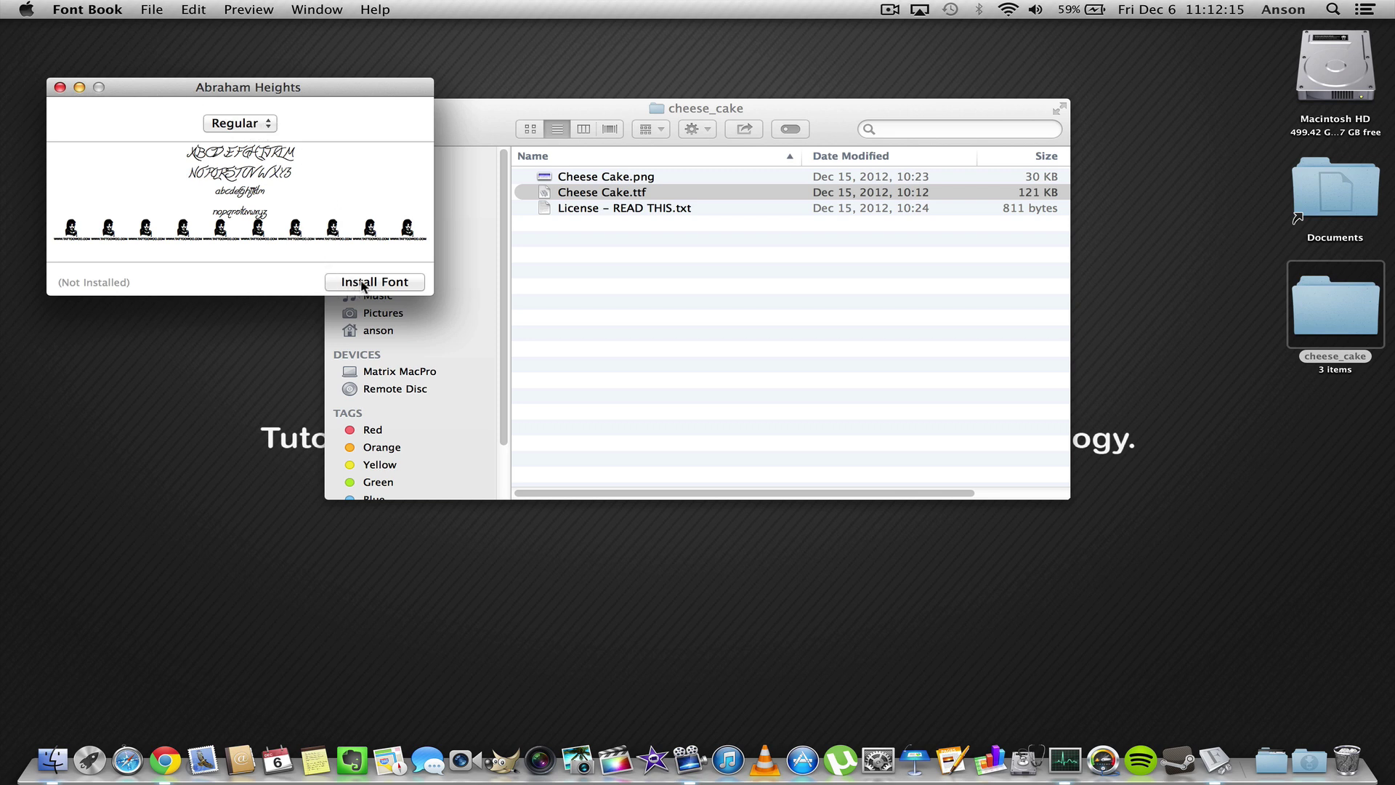
Install Cheese Cake.ttf, ticking it in Font Validation despite the warnings
left_click(361, 282)
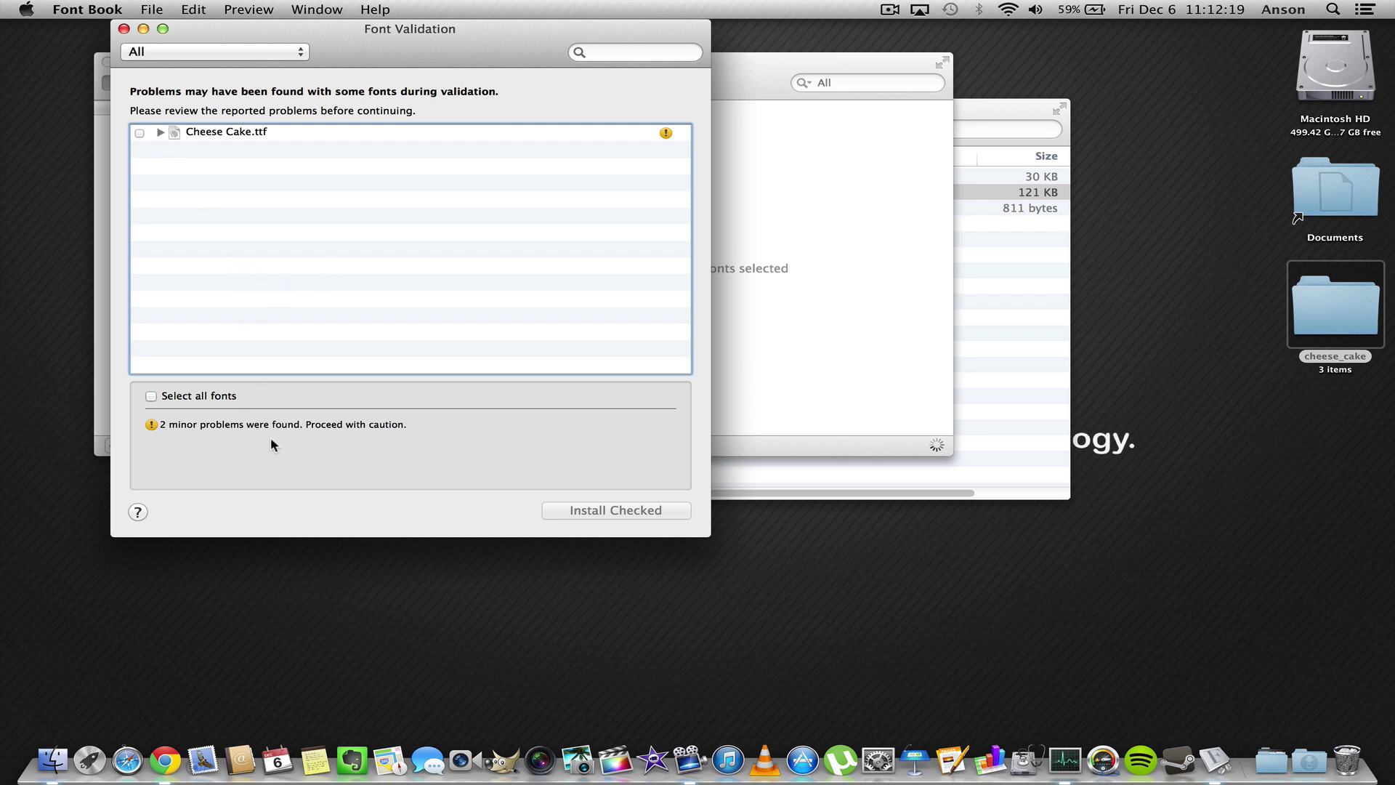
left_click(137, 133)
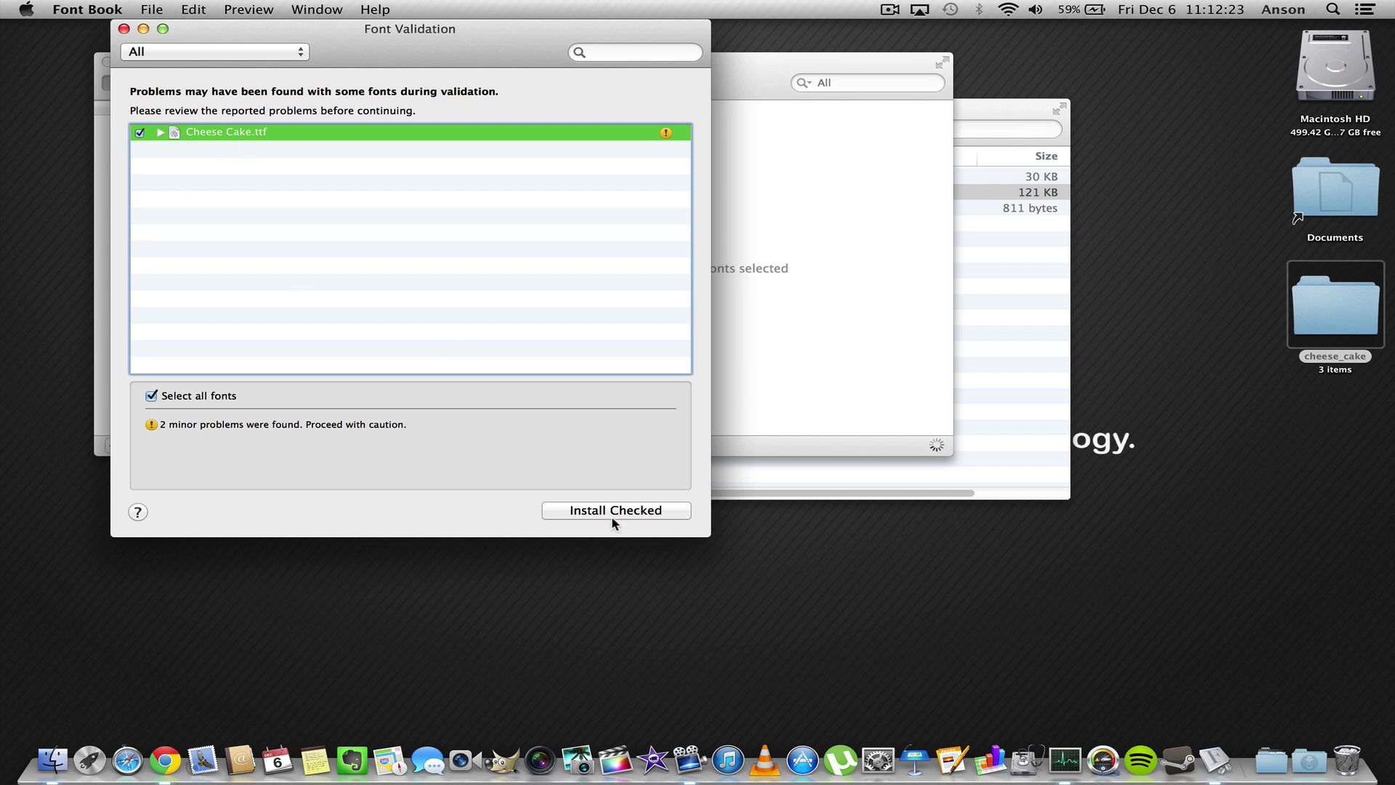
left_click(612, 511)
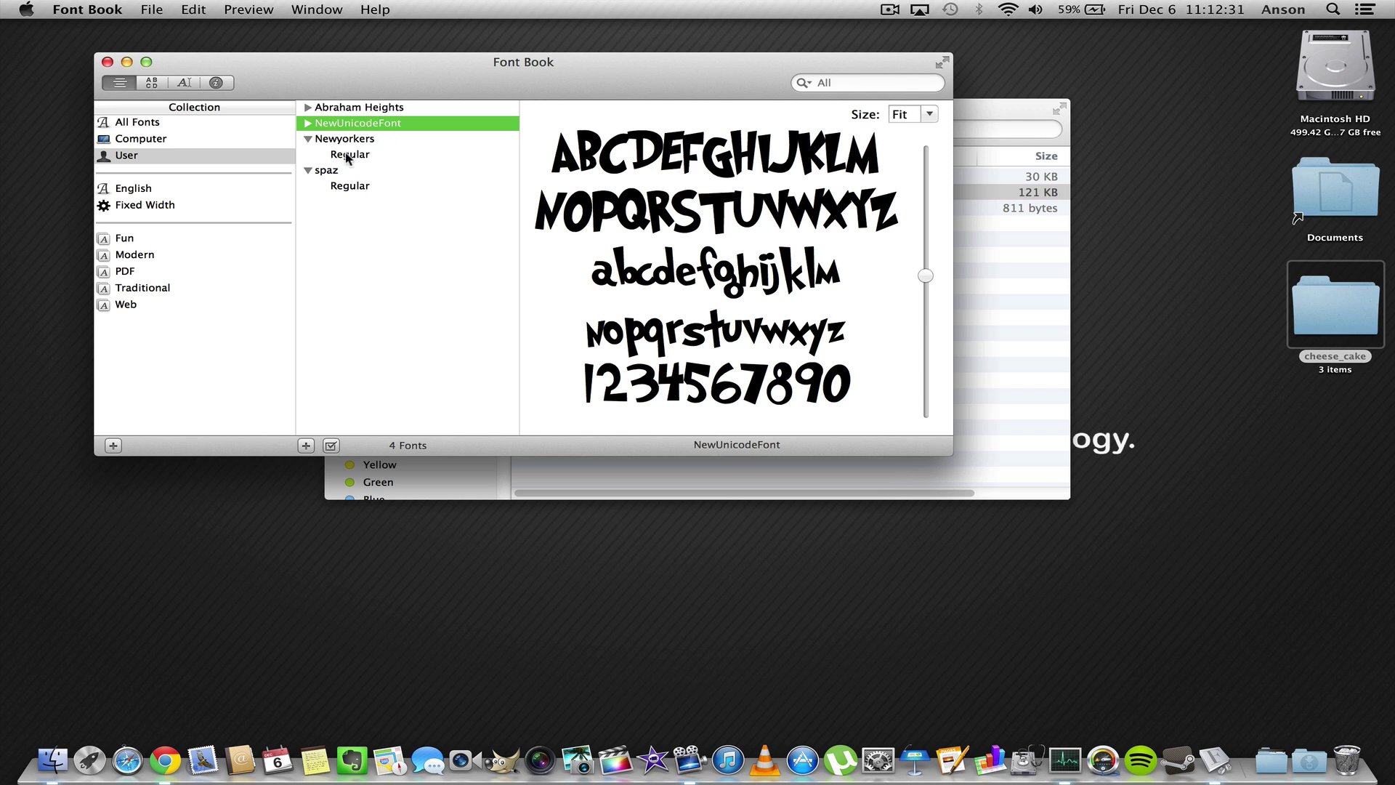
Quit Font Book and relaunch it from a Spotlight search for 'font'
mouse_move(347, 158)
key("super+q")
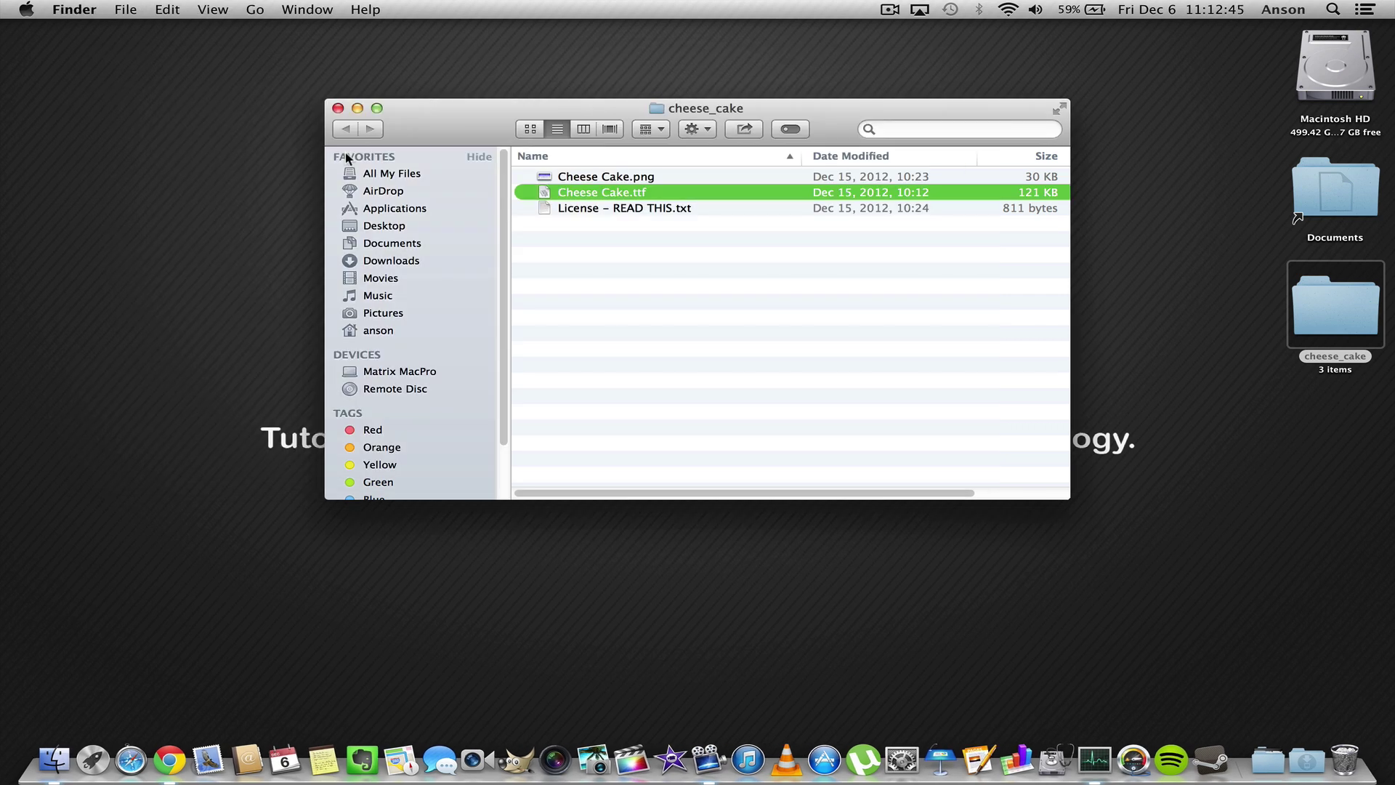
key("super+space")
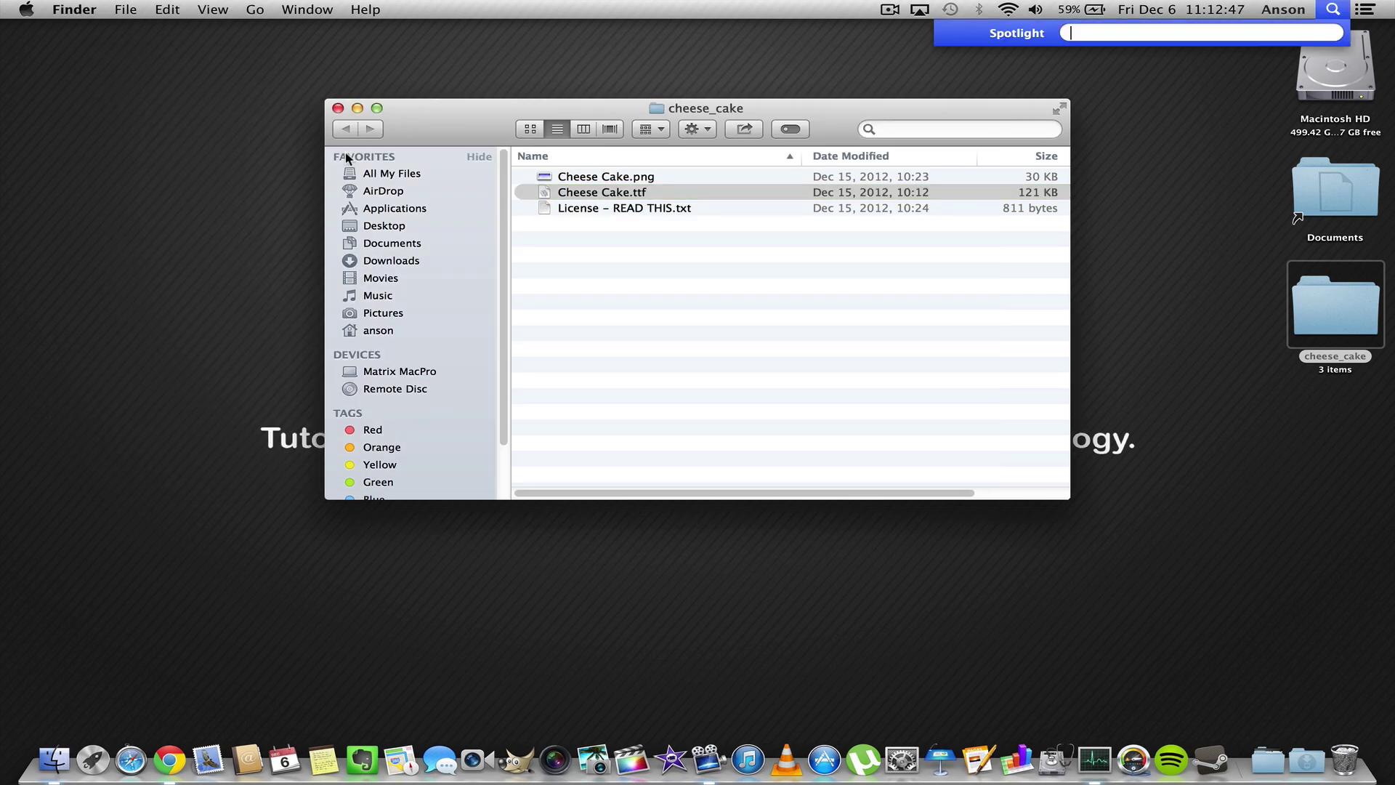
type("font")
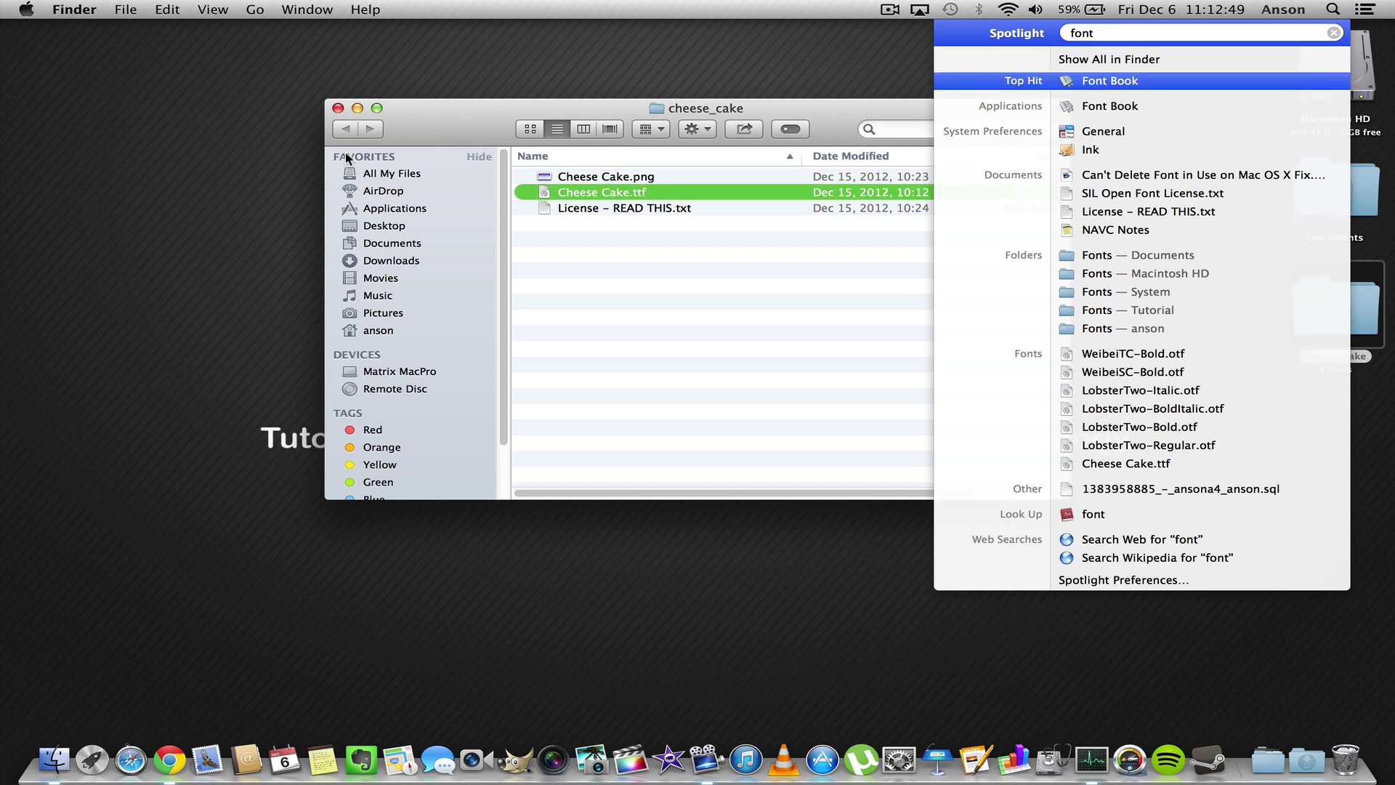
key("Return")
Scroll through All Fonts and preview the Myanmar MN family
scroll(373, 188, "down", 5)
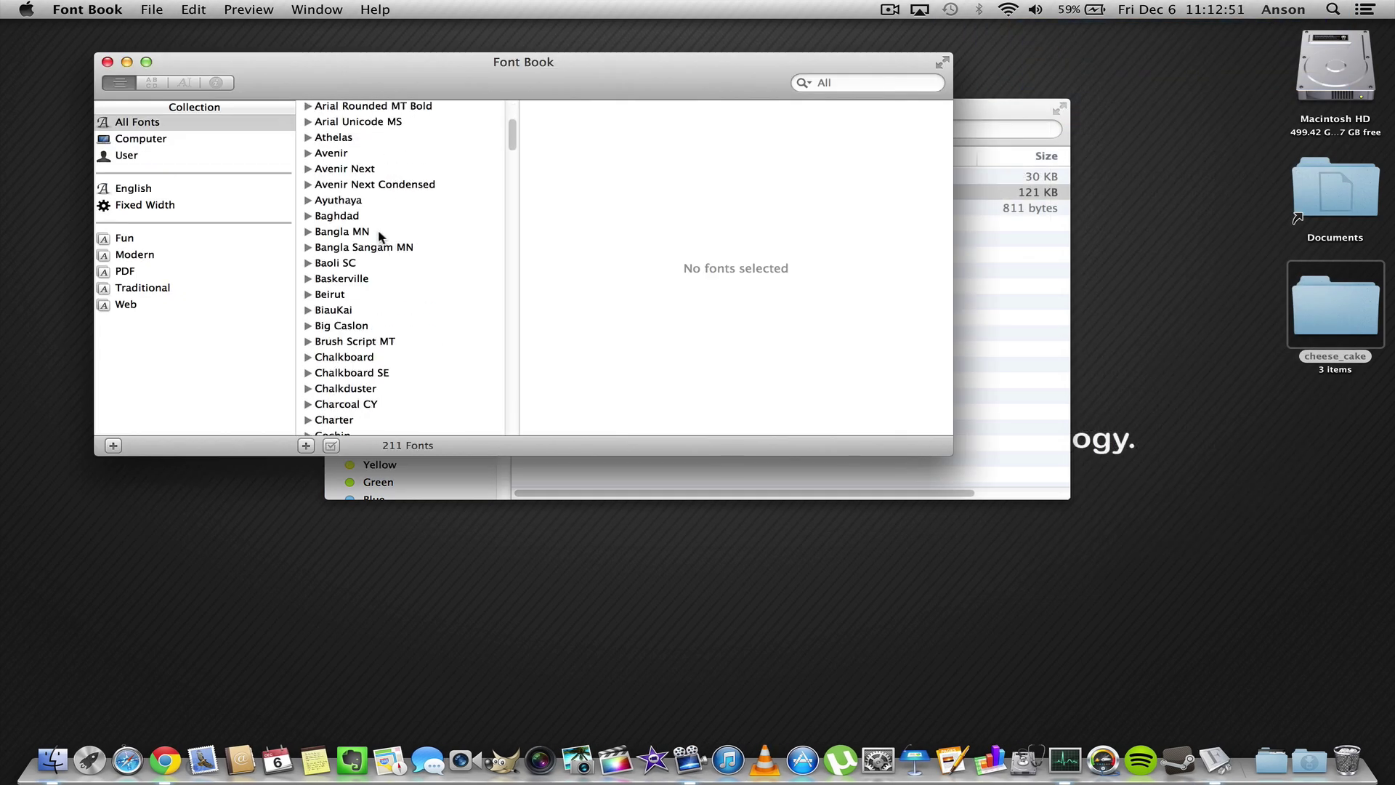
scroll(378, 236, "up", 5)
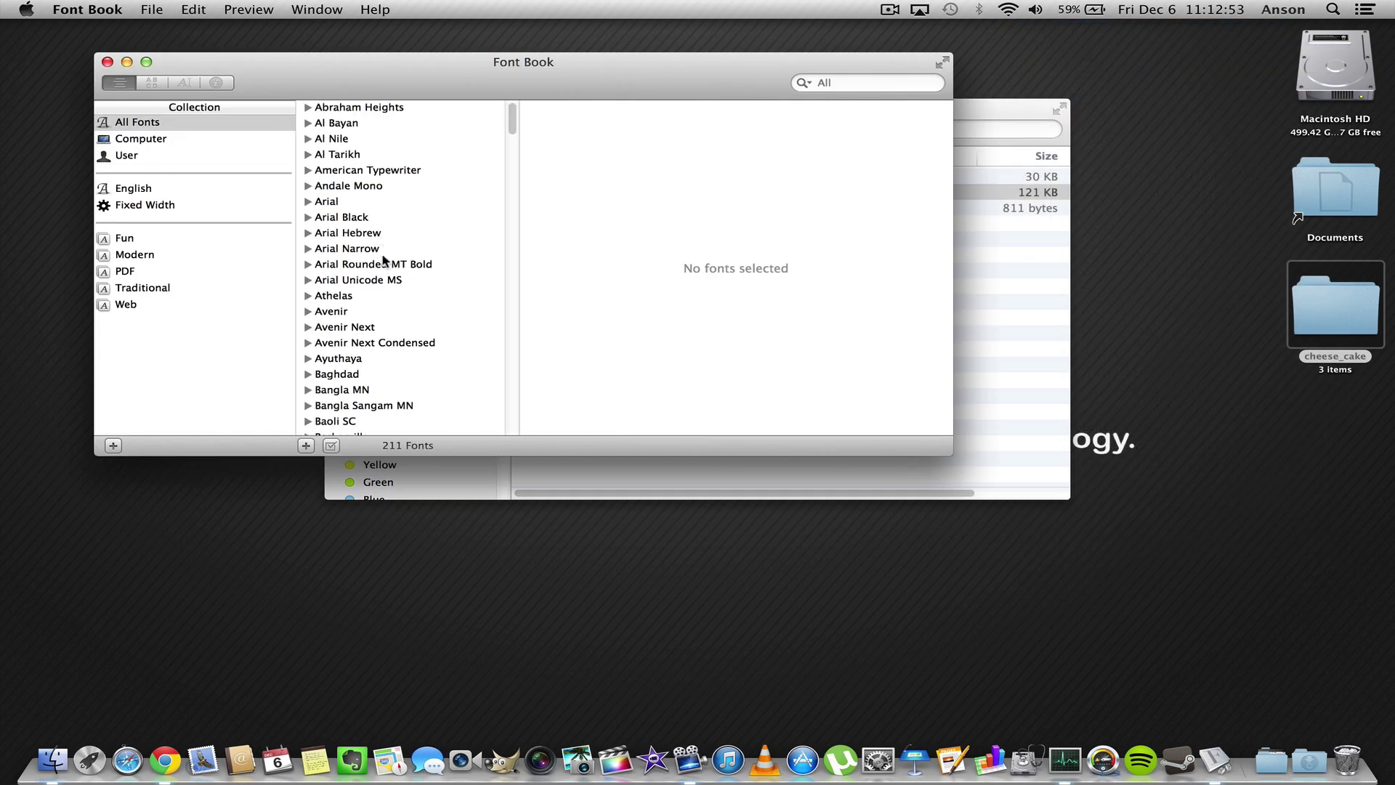
scroll(376, 247, "down", 13)
scroll(373, 279, "down", 20)
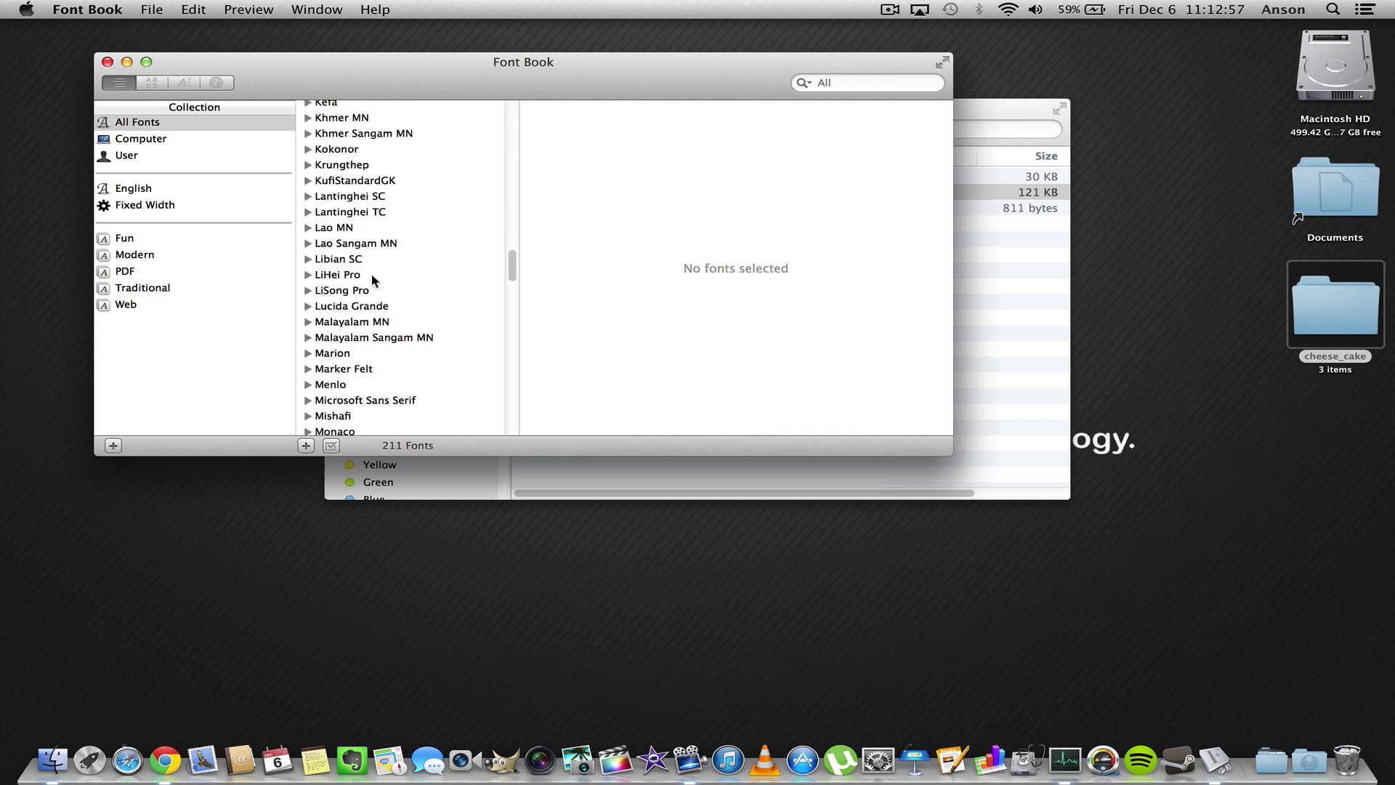
scroll(373, 280, "down", 8)
left_click(350, 232)
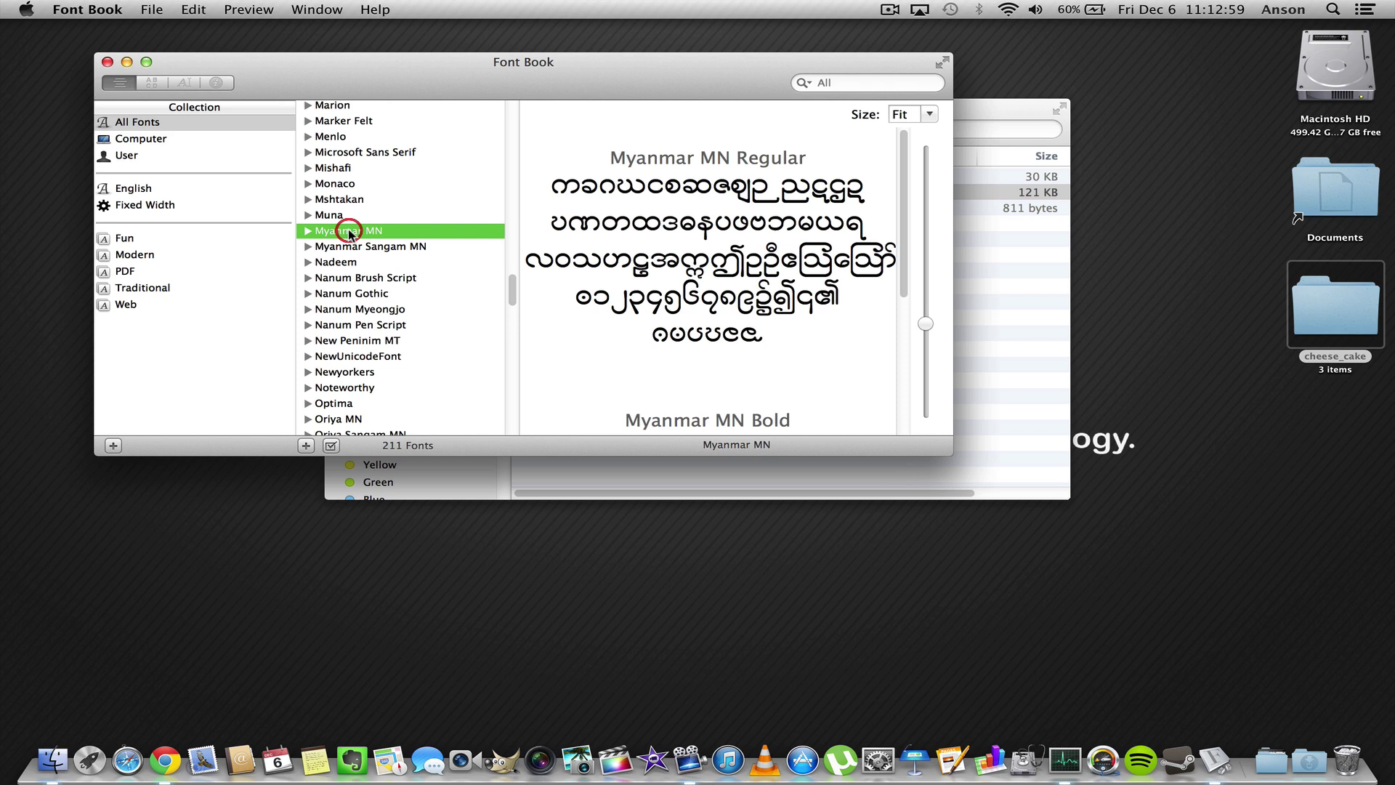
scroll(702, 305, "down", 5)
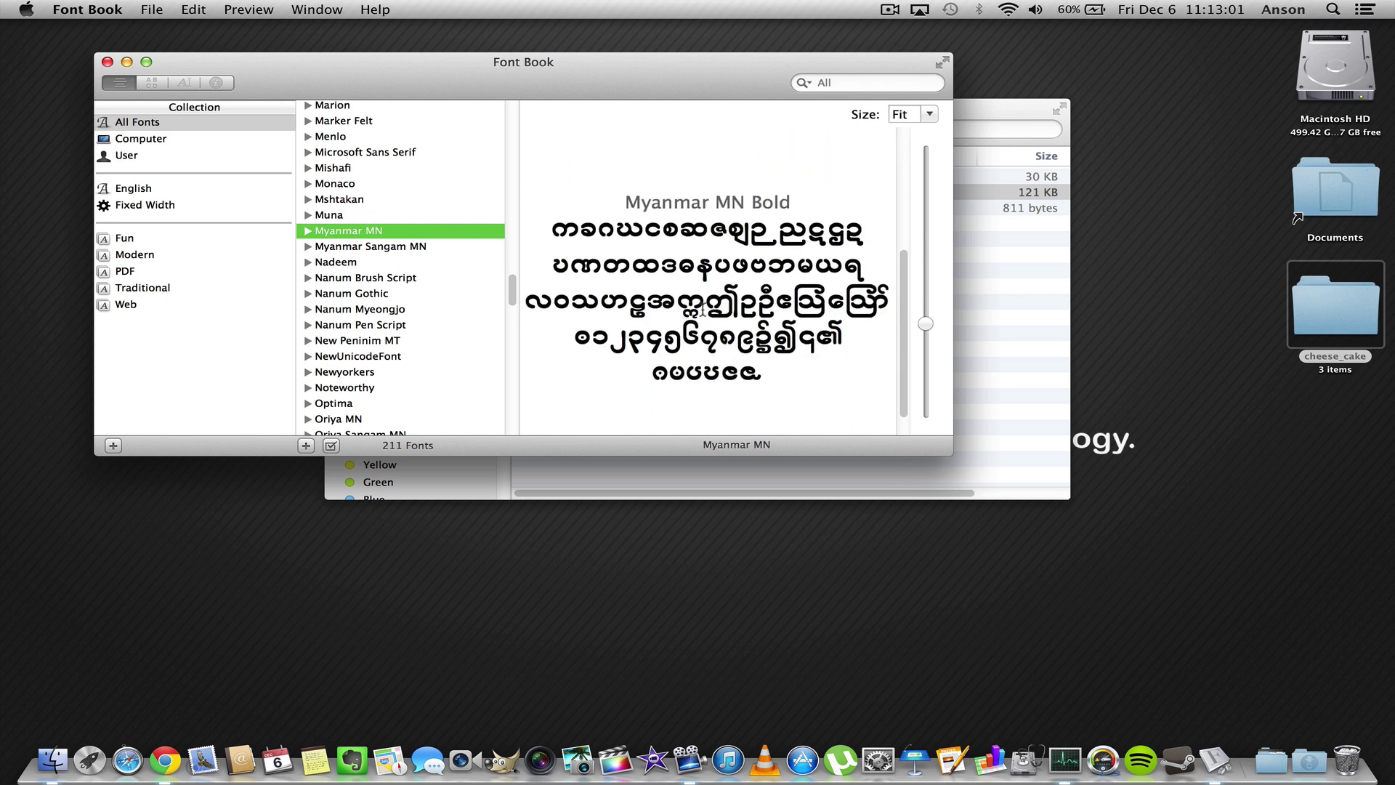
scroll(702, 311, "up", 5)
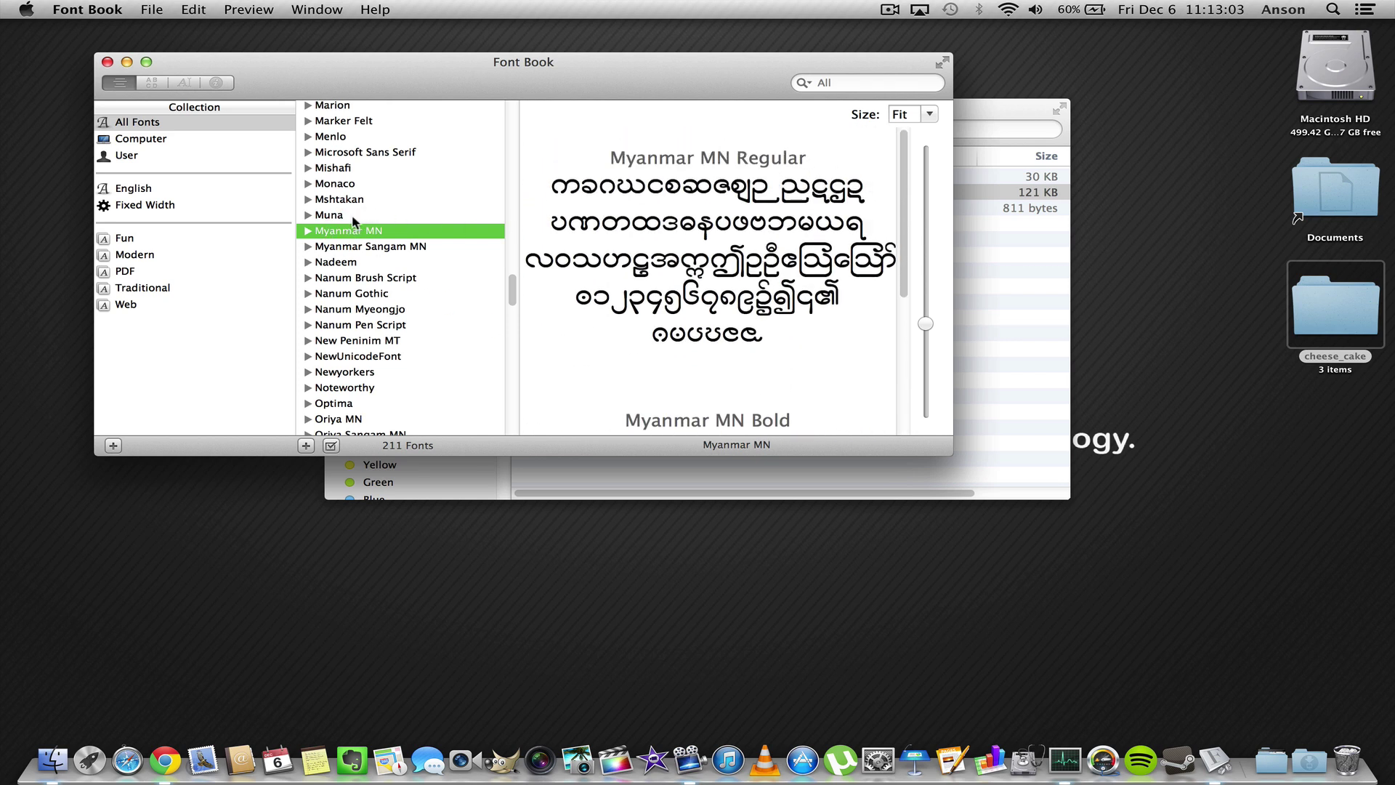
Expand the Muna family and preview its Regular, Black and Bold faces
left_click(308, 231)
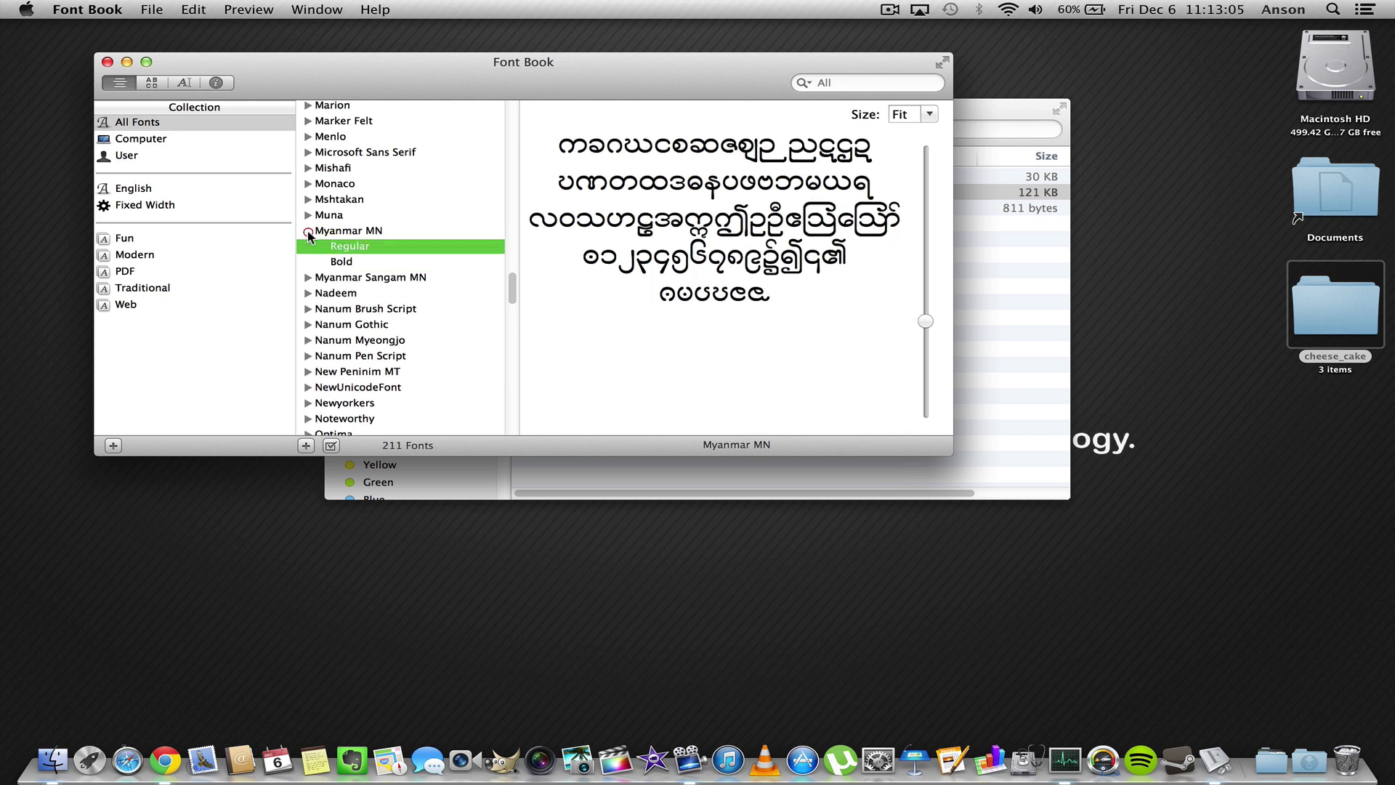
left_click(309, 216)
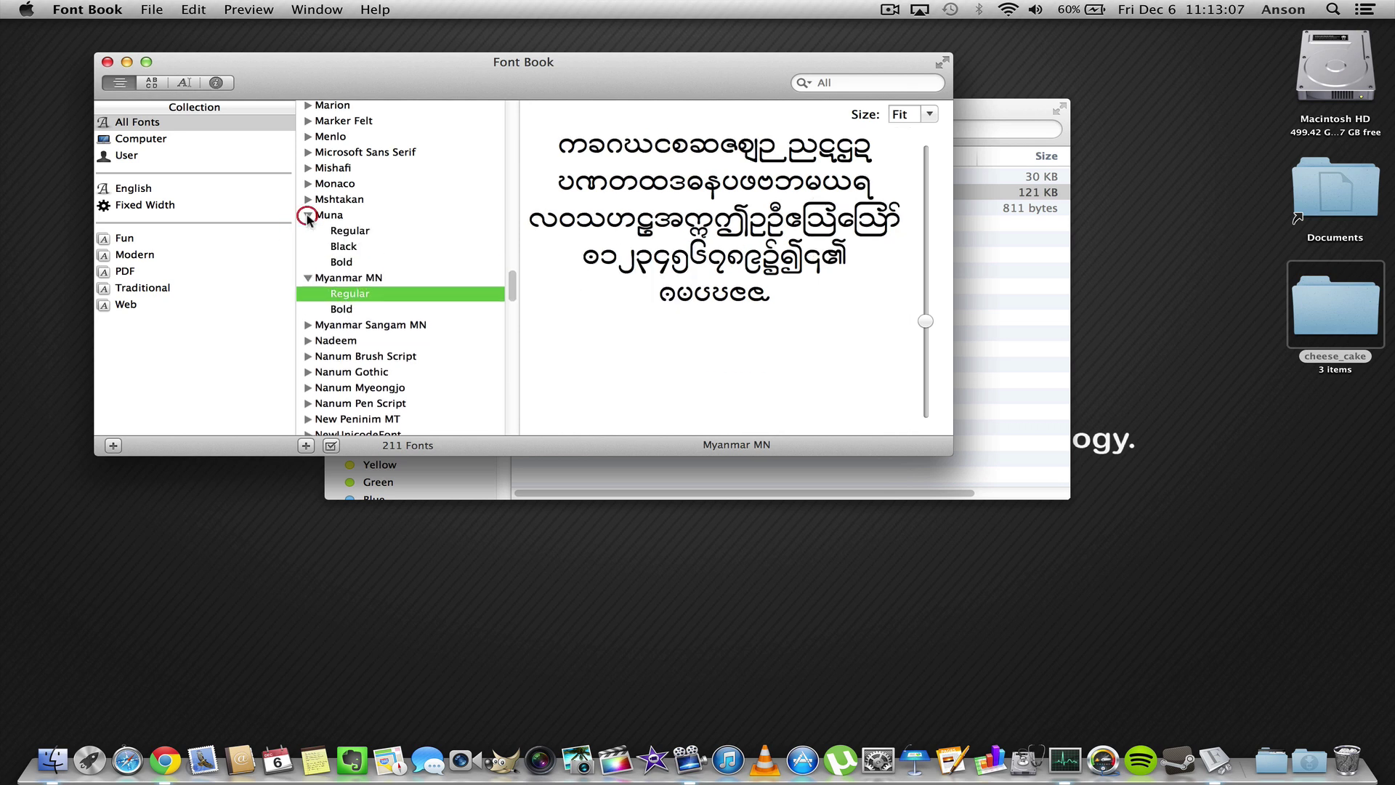
left_click(329, 215)
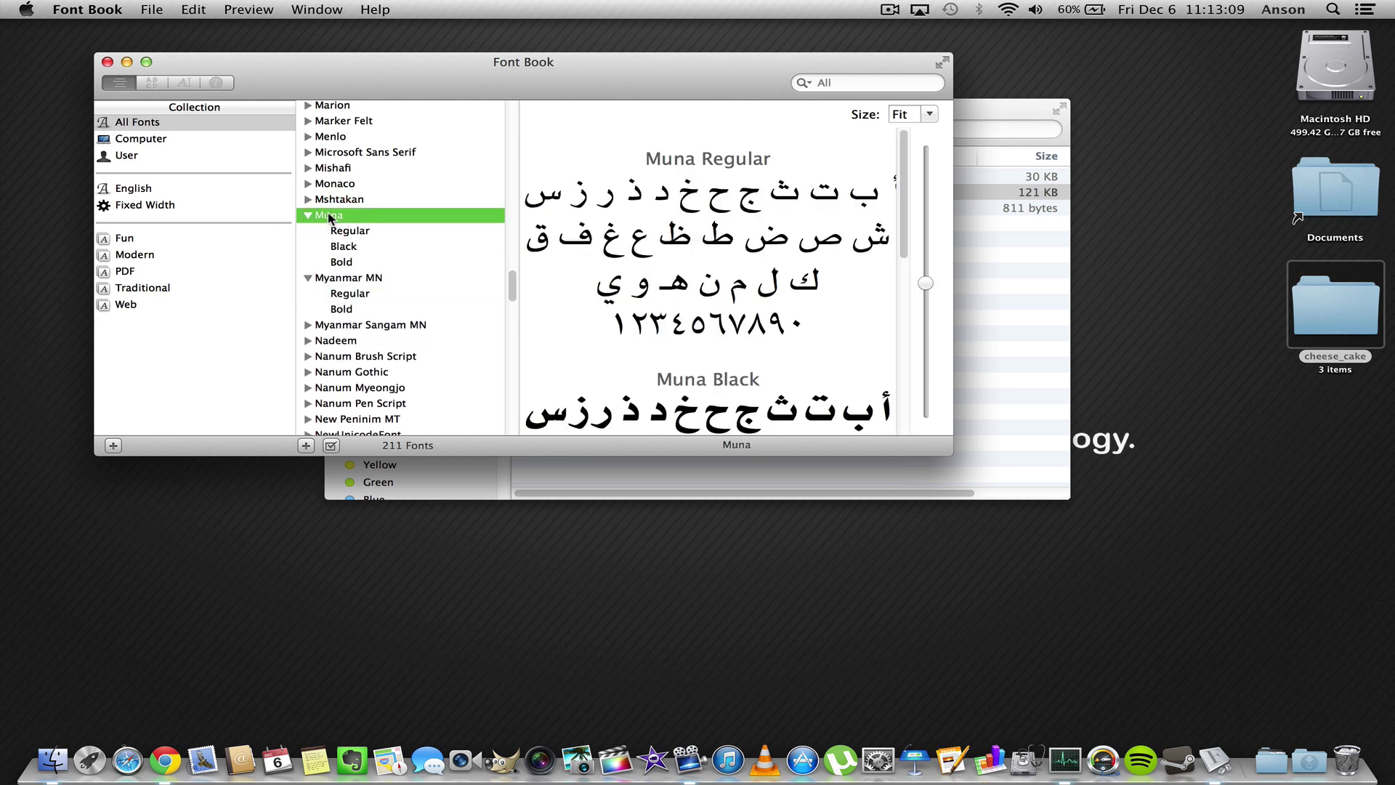